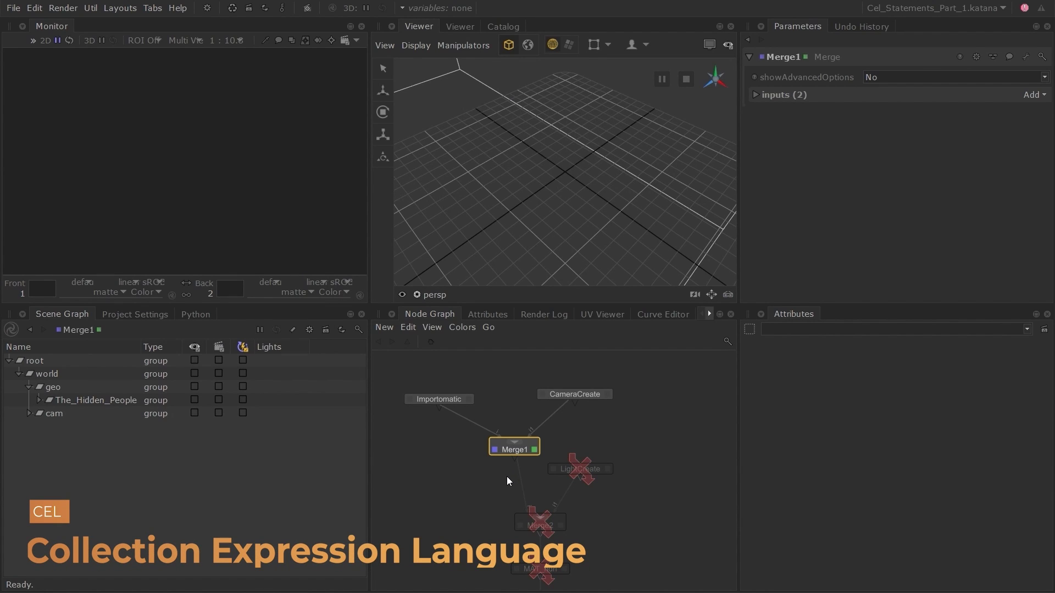
Step: Expand The_Hidden_People in the Scene Graph to list its child groups, and deselect Merge1
{"action": "middle_click_drag", "start_coordinate": [495, 490], "coordinate": [506, 499]}
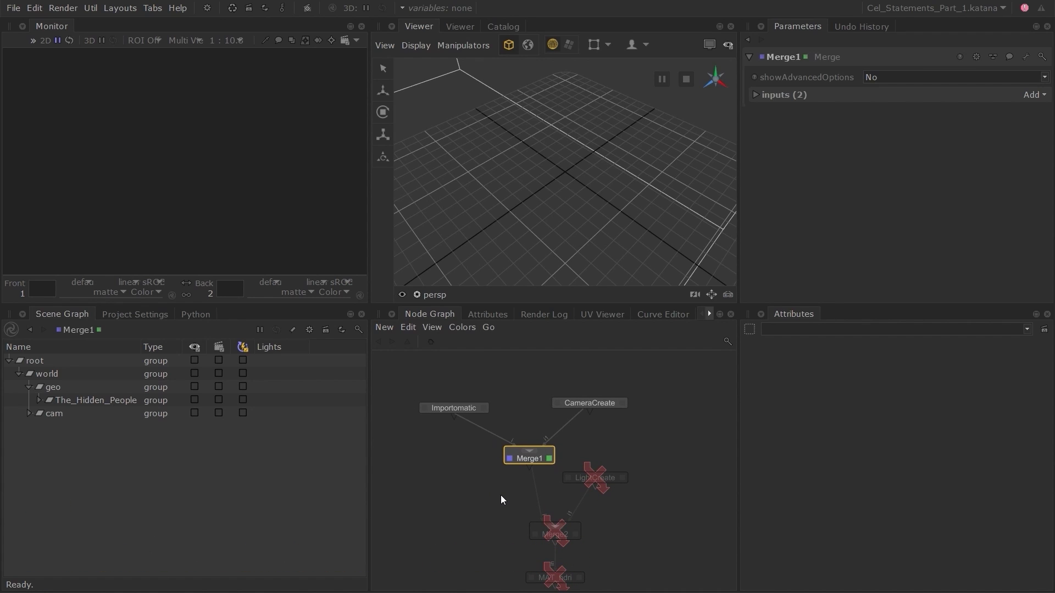
{"action": "left_click", "coordinate": [39, 400]}
{"action": "scroll", "coordinate": [134, 467], "scroll_direction": "down", "scroll_amount": 1}
{"action": "middle_click_drag", "start_coordinate": [502, 487], "coordinate": [479, 497]}
{"action": "left_click", "coordinate": [479, 497]}
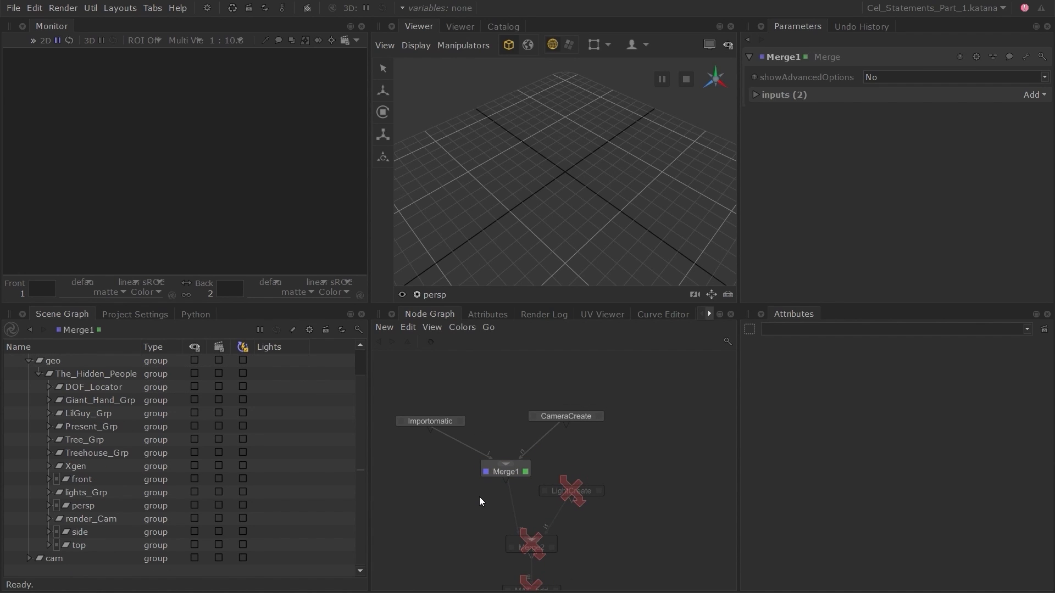
Step: Create a Prune node and insert it on the wire between Merge1 and Merge2
{"action": "key", "text": "Tab"}
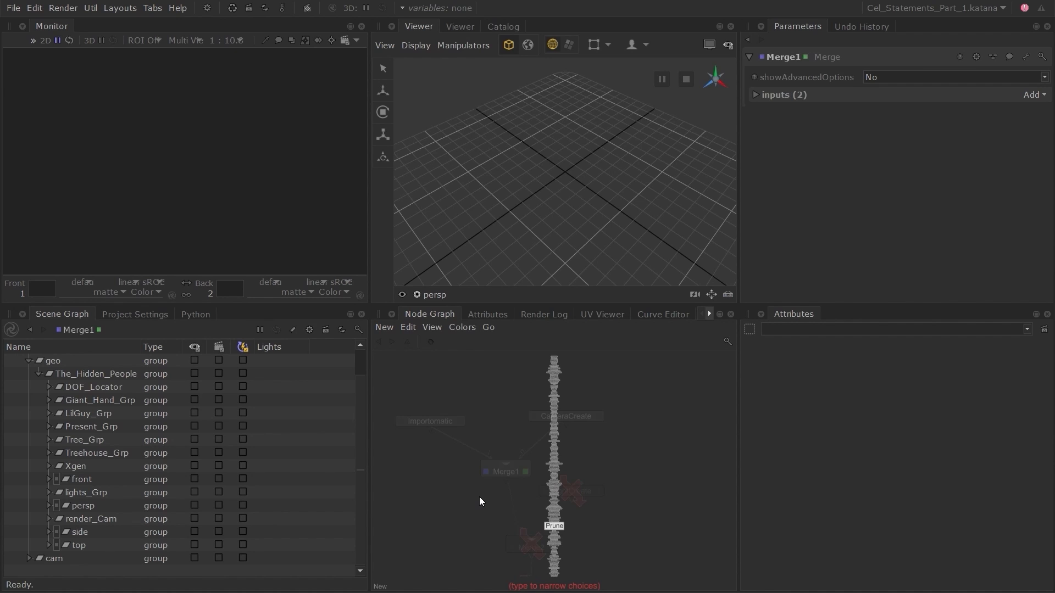
{"action": "type", "text": "Prune"}
{"action": "key", "text": "Return"}
{"action": "left_click", "coordinate": [510, 493]}
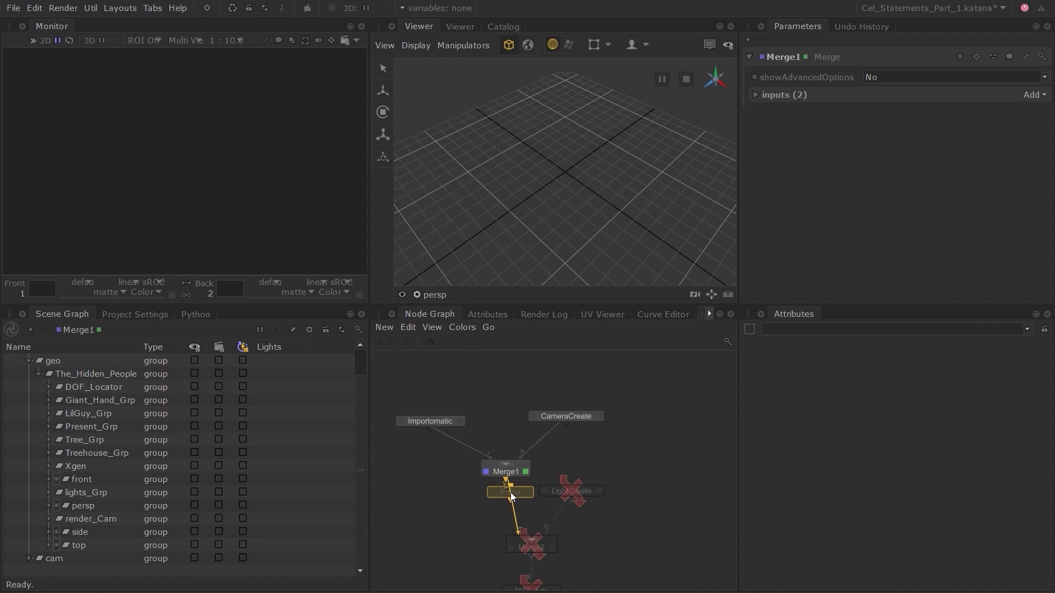
{"action": "left_click", "coordinate": [511, 504]}
Step: Rename the Prune node to Prune_empty_locations
{"action": "middle_click_drag", "start_coordinate": [548, 511], "coordinate": [551, 456]}
{"action": "left_click", "coordinate": [625, 544]}
{"action": "left_click", "coordinate": [508, 449]}
{"action": "key", "text": "n"}
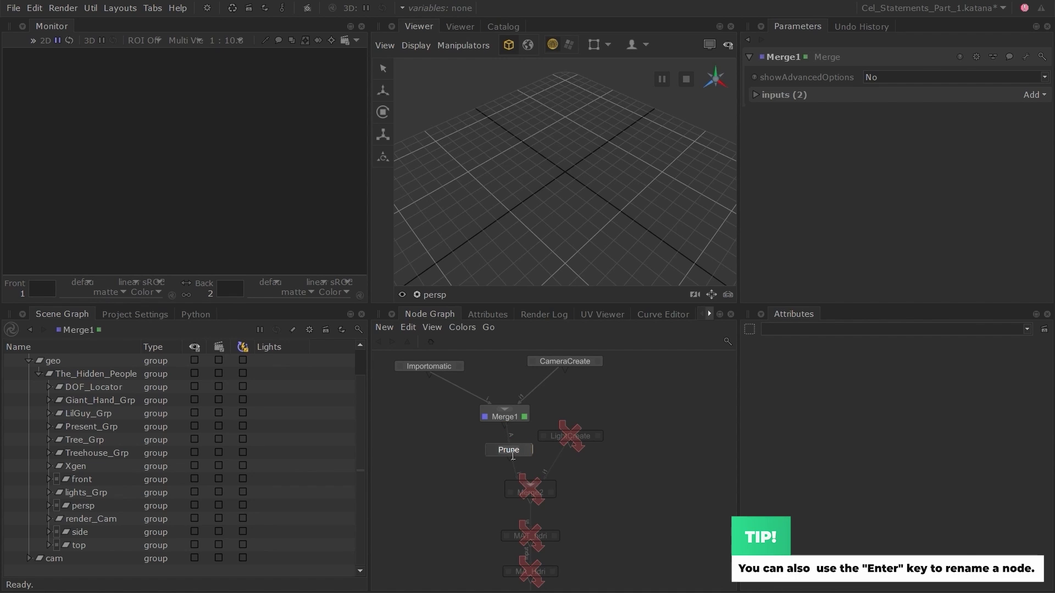
{"action": "type", "text": "_empty_loc"}
{"action": "type", "text": "ations"}
{"action": "key", "text": "Return"}
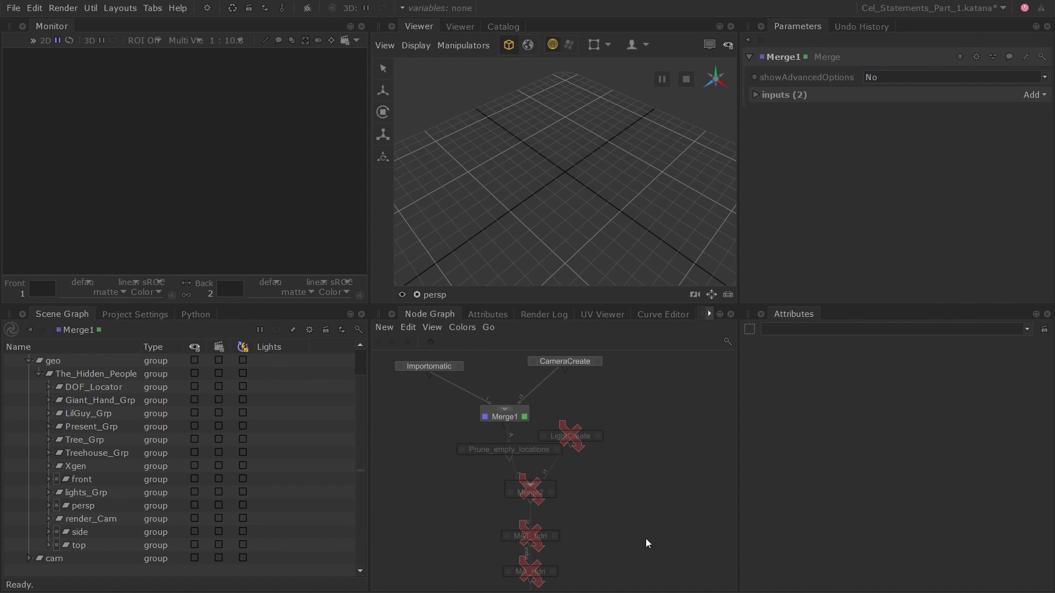
Step: Delete Merge2, LightCreate and the two hdri nodes
{"action": "left_click_drag", "start_coordinate": [618, 577], "coordinate": [500, 475]}
{"action": "left_click", "coordinate": [595, 435], "text": "shift"}
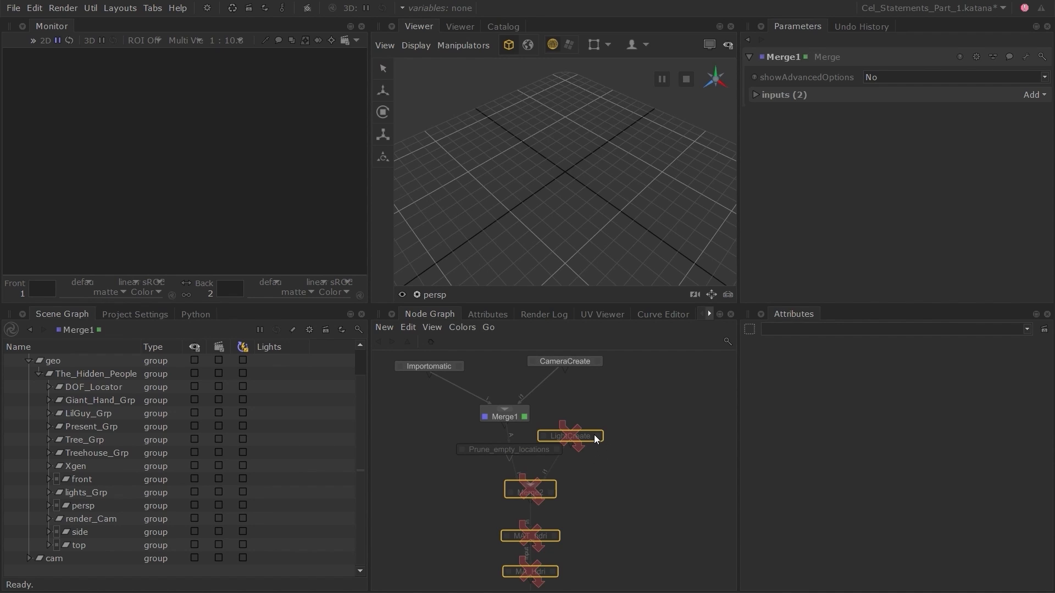
{"action": "key", "text": "Delete"}
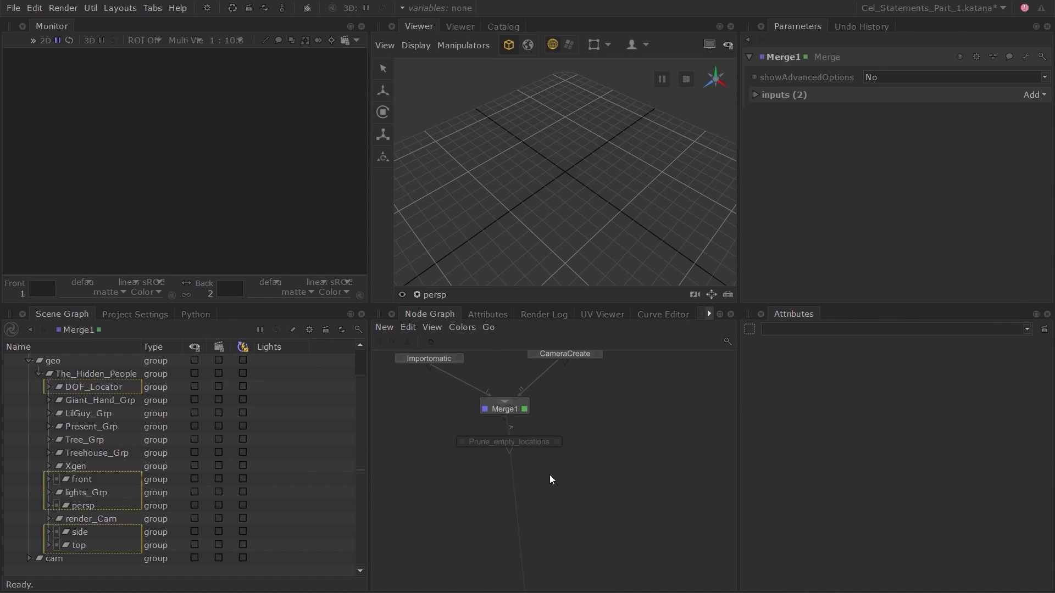
Step: Add DOF_Locator, front, lights_Grp, persp, side and top to Prune_empty_locations' prune paths
{"action": "left_click", "coordinate": [122, 387]}
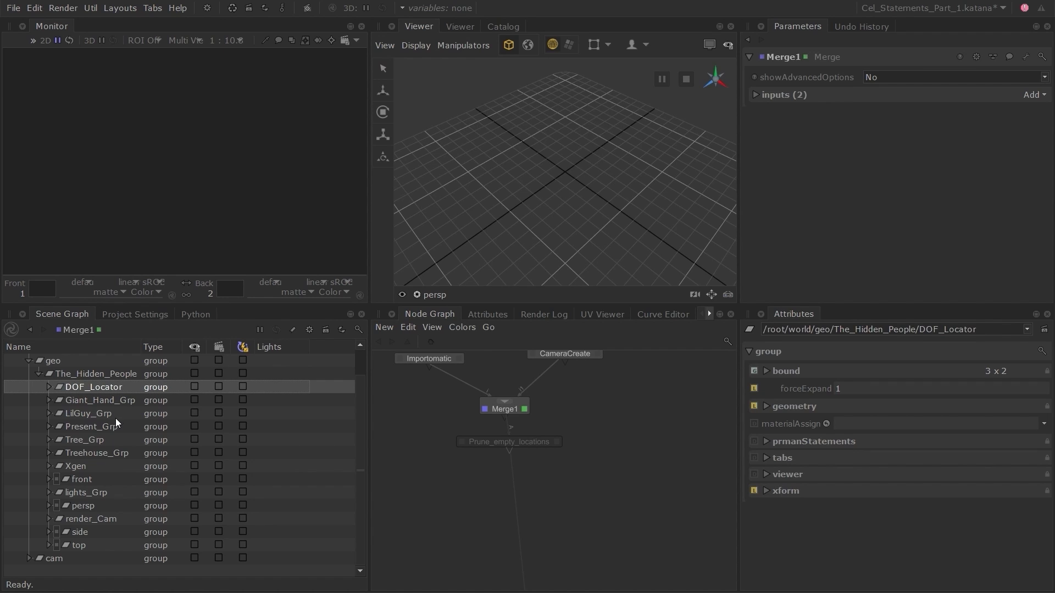
{"action": "left_click", "coordinate": [83, 479], "text": "ctrl"}
{"action": "left_click", "coordinate": [86, 492], "text": "ctrl"}
{"action": "left_click", "coordinate": [83, 505], "text": "ctrl"}
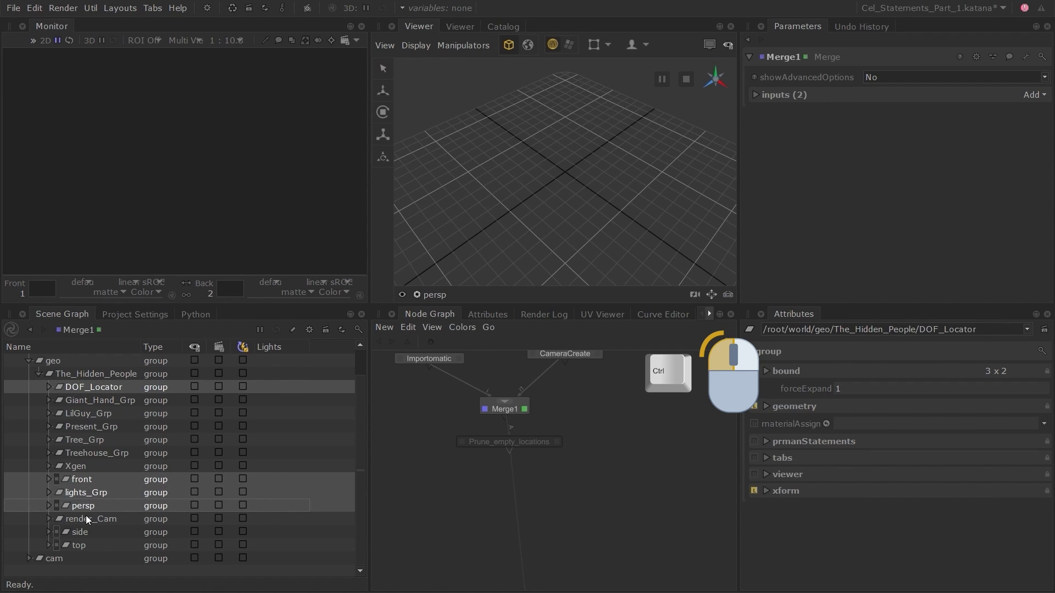
{"action": "left_click", "coordinate": [82, 532], "text": "ctrl"}
{"action": "left_click", "coordinate": [90, 544], "text": "ctrl"}
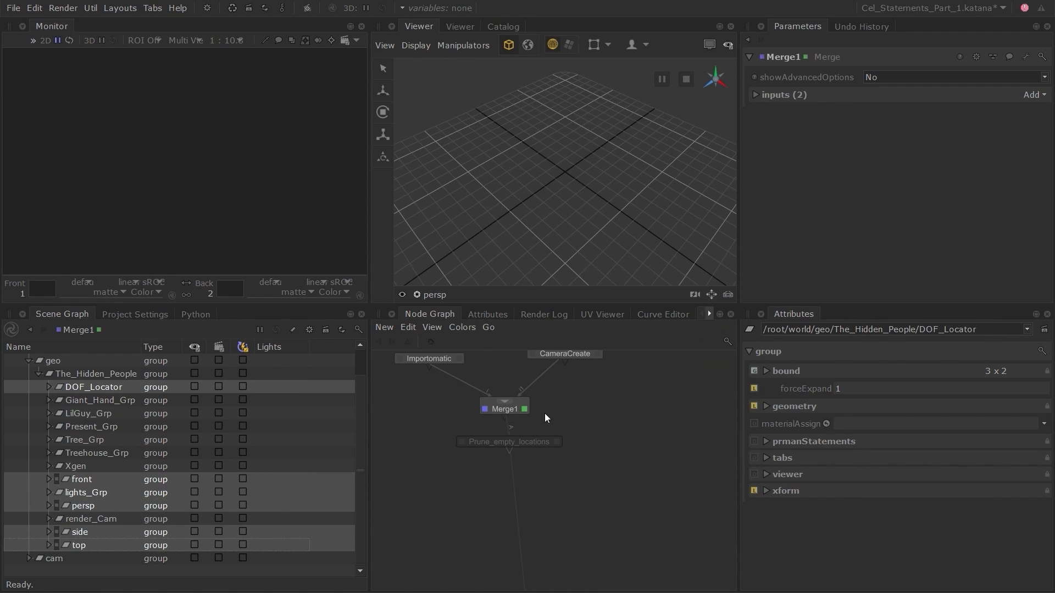
{"action": "left_click", "coordinate": [546, 443]}
{"action": "key", "text": "e"}
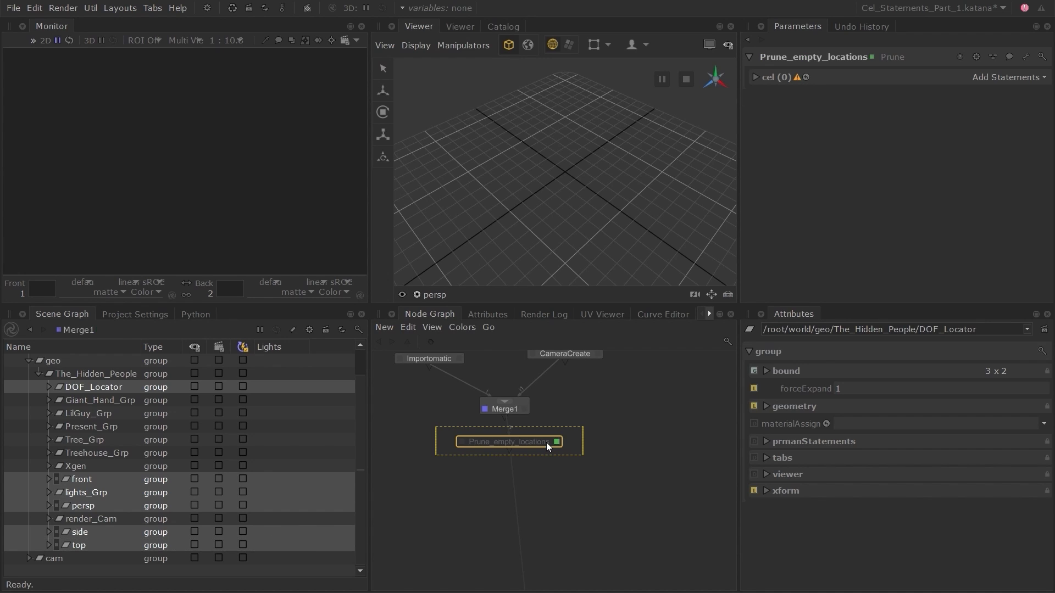
{"action": "key", "text": "v"}
{"action": "mouse_move", "coordinate": [95, 387]}
{"action": "left_mouse_down"}
{"action": "mouse_move", "coordinate": [802, 207]}
{"action": "mouse_move", "coordinate": [1043, 66]}
{"action": "mouse_move", "coordinate": [994, 78]}
{"action": "left_mouse_up"}
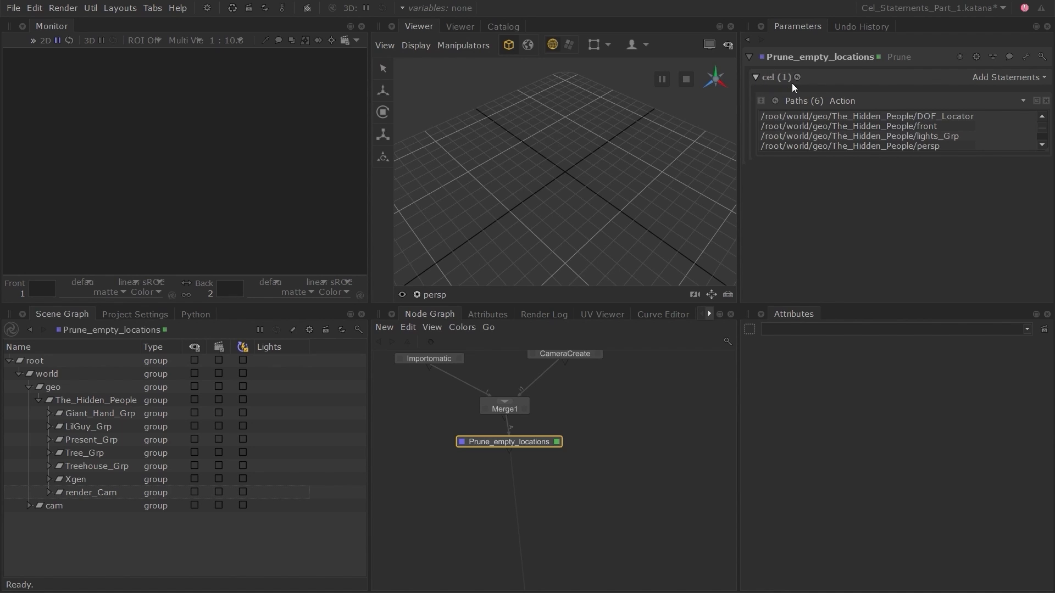
{"action": "left_click", "coordinate": [1042, 78]}
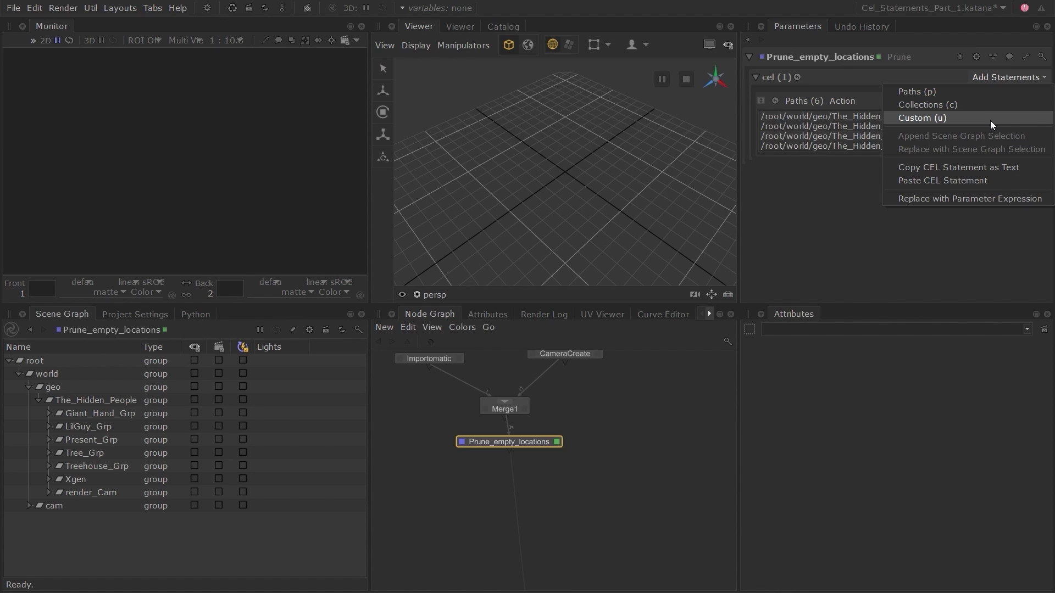
{"action": "left_click", "coordinate": [803, 213]}
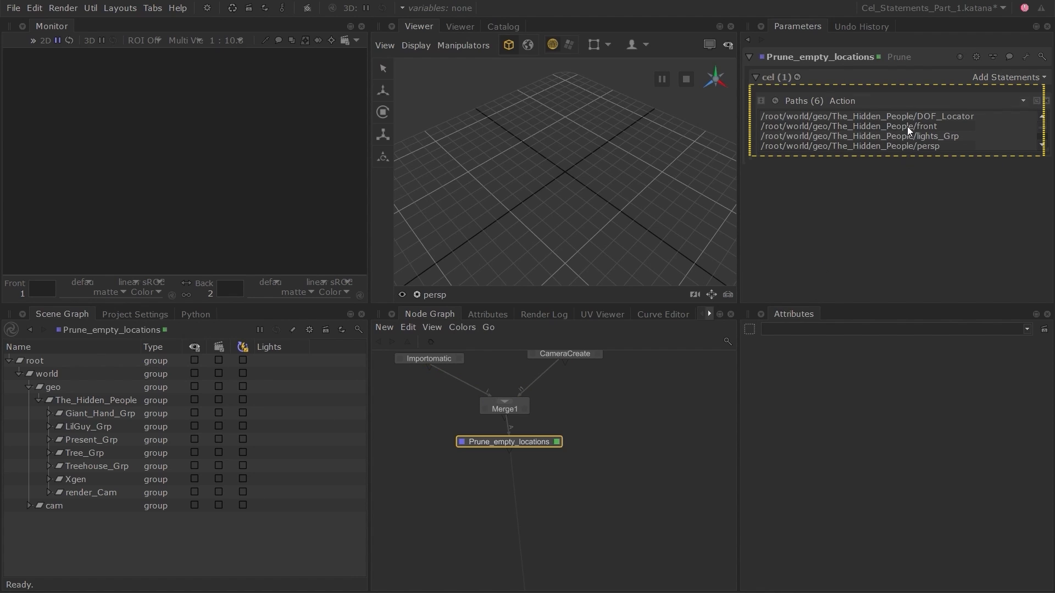
{"action": "middle_click_drag", "start_coordinate": [462, 452], "coordinate": [468, 468]}
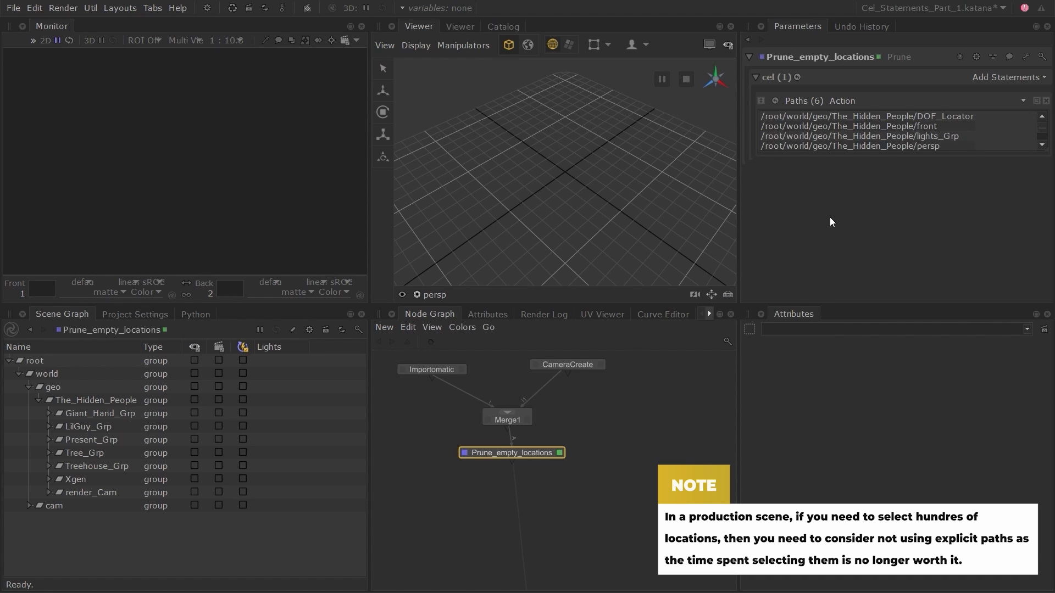
{"action": "middle_click_drag", "start_coordinate": [522, 498], "coordinate": [522, 507]}
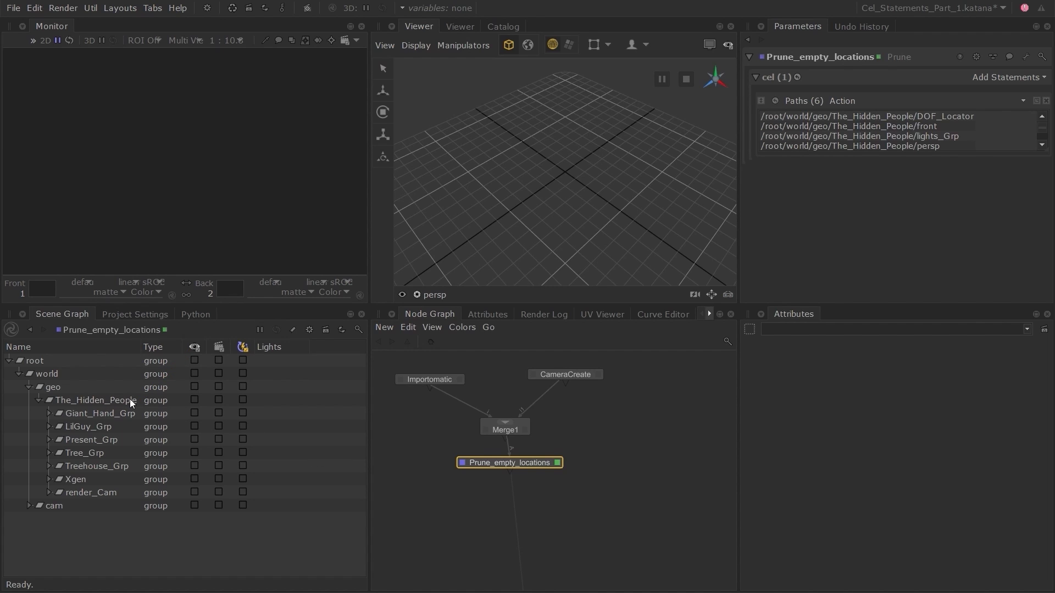
Step: Rename the Importomatic asset location from The_Hidden_People to Assets and expand Assets
{"action": "double_click", "coordinate": [428, 380]}
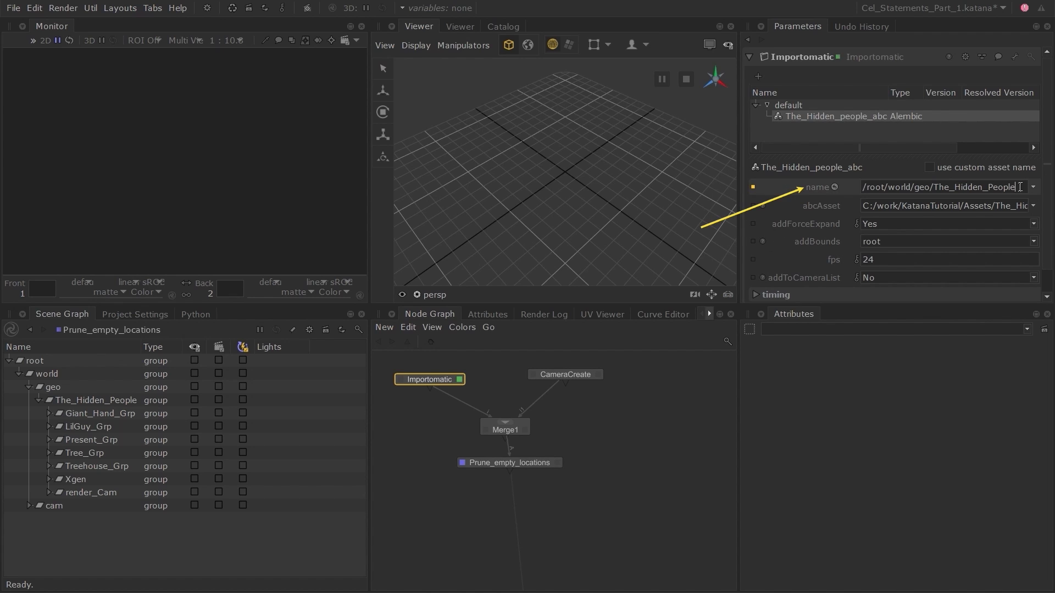
{"action": "double_click", "coordinate": [933, 190]}
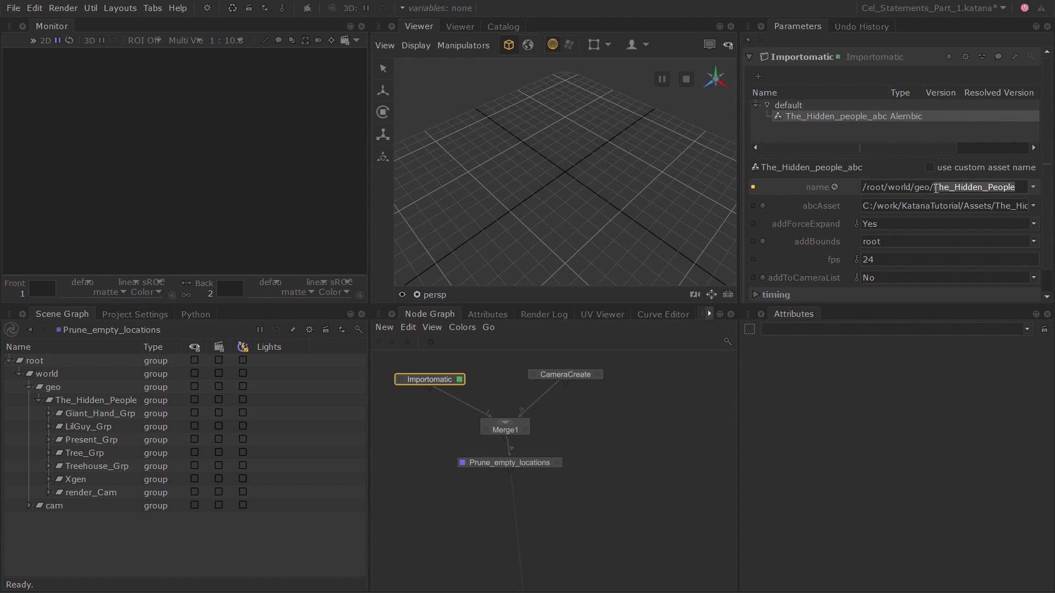
{"action": "type", "text": "Assets"}
{"action": "key", "text": "Return"}
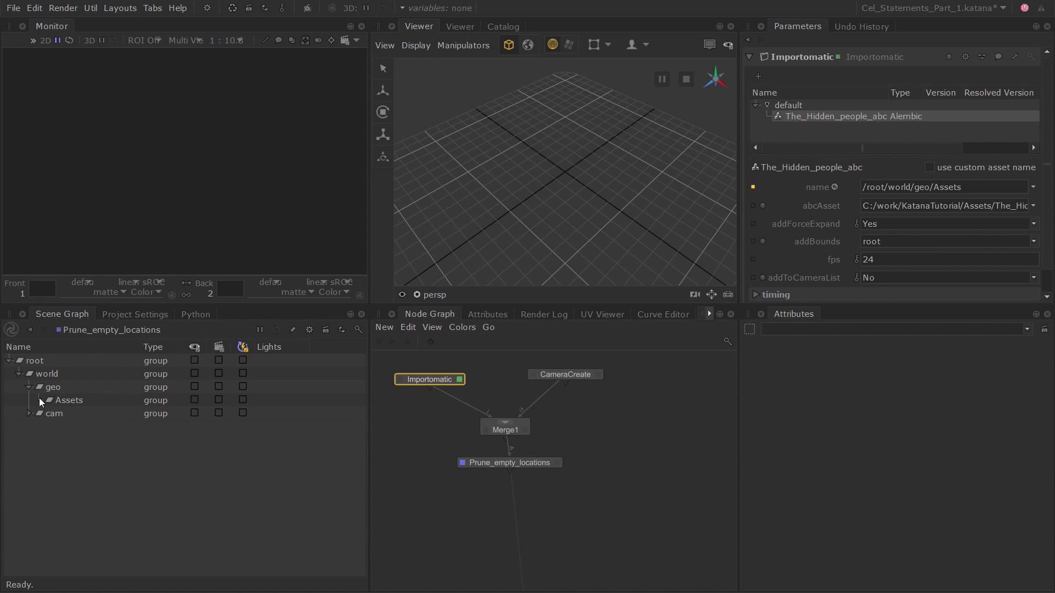
{"action": "left_click", "coordinate": [40, 400]}
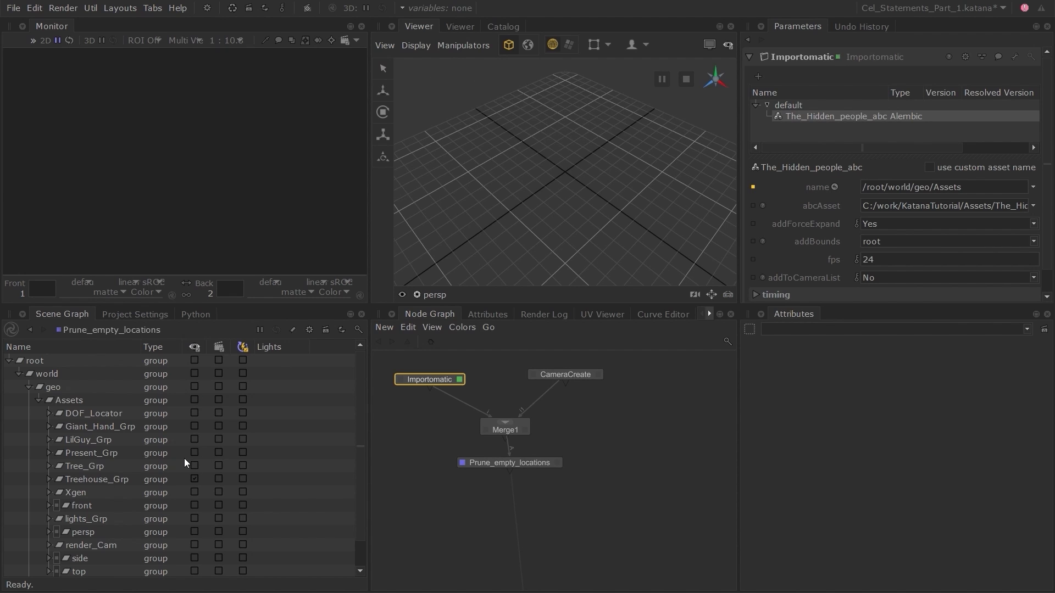
{"action": "scroll", "coordinate": [185, 464], "scroll_direction": "down", "scroll_amount": 1}
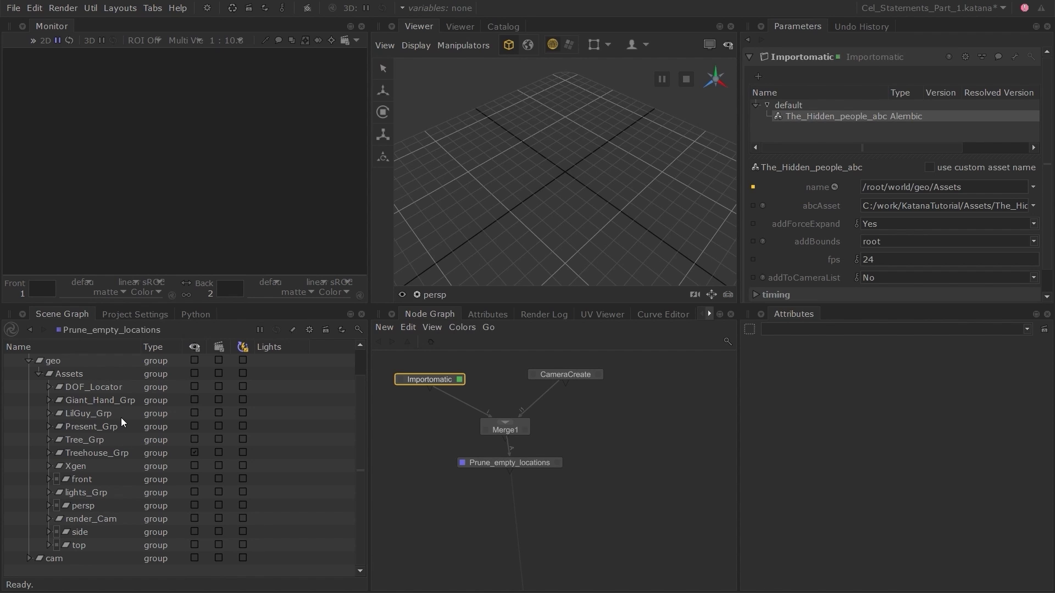
{"action": "double_click", "coordinate": [529, 463]}
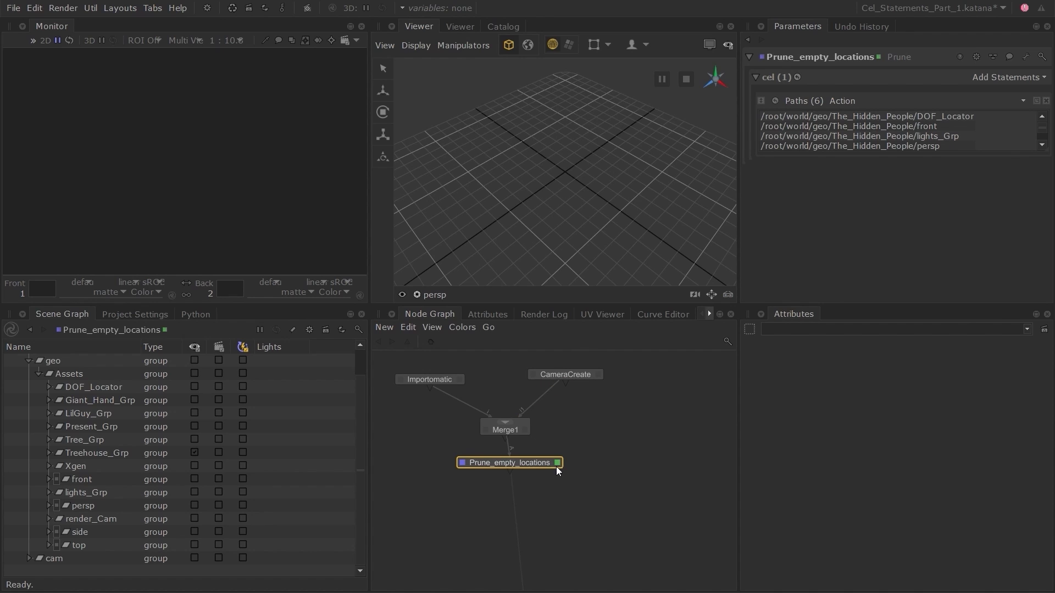
Step: Shift the node network slightly in the Node Graph view
{"action": "middle_click_drag", "start_coordinate": [556, 467], "coordinate": [555, 474]}
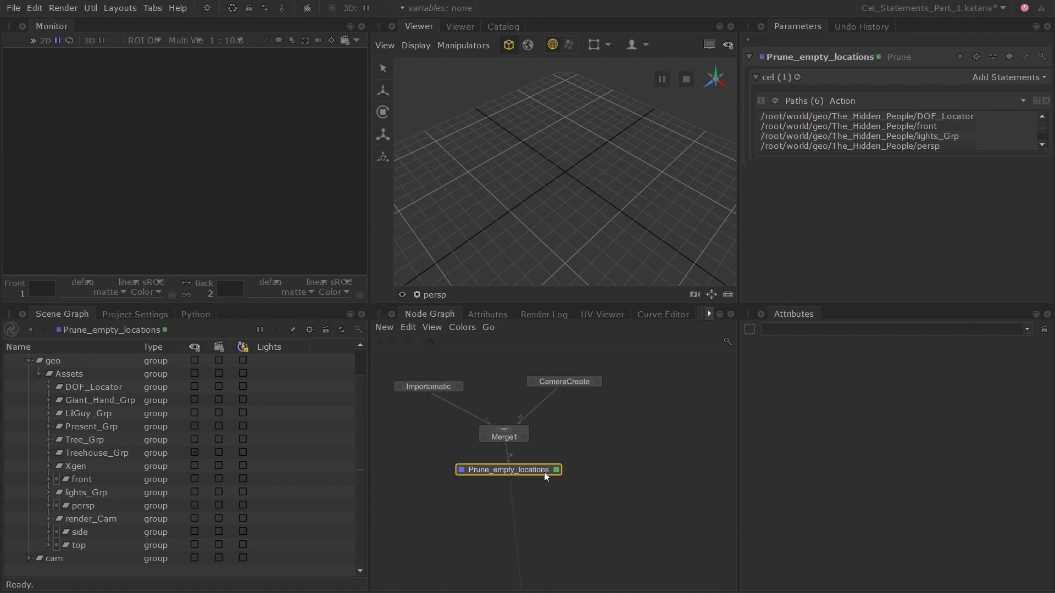
Step: Dock a CEL Scratch Pad and add a Custom statement set to /root/world/geo/Assets
{"action": "left_click", "coordinate": [152, 8]}
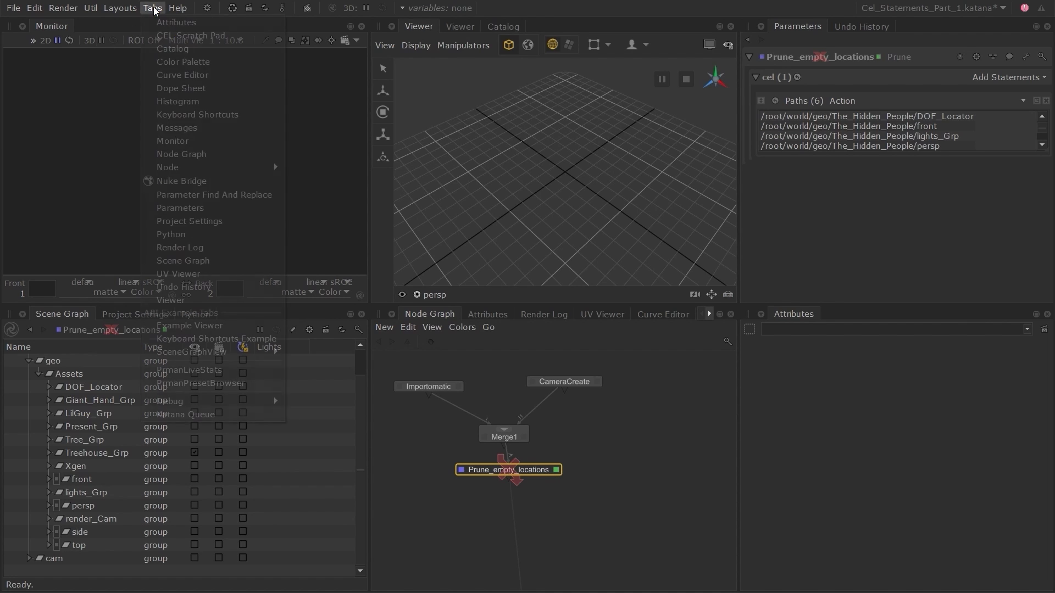
{"action": "left_click", "coordinate": [234, 35]}
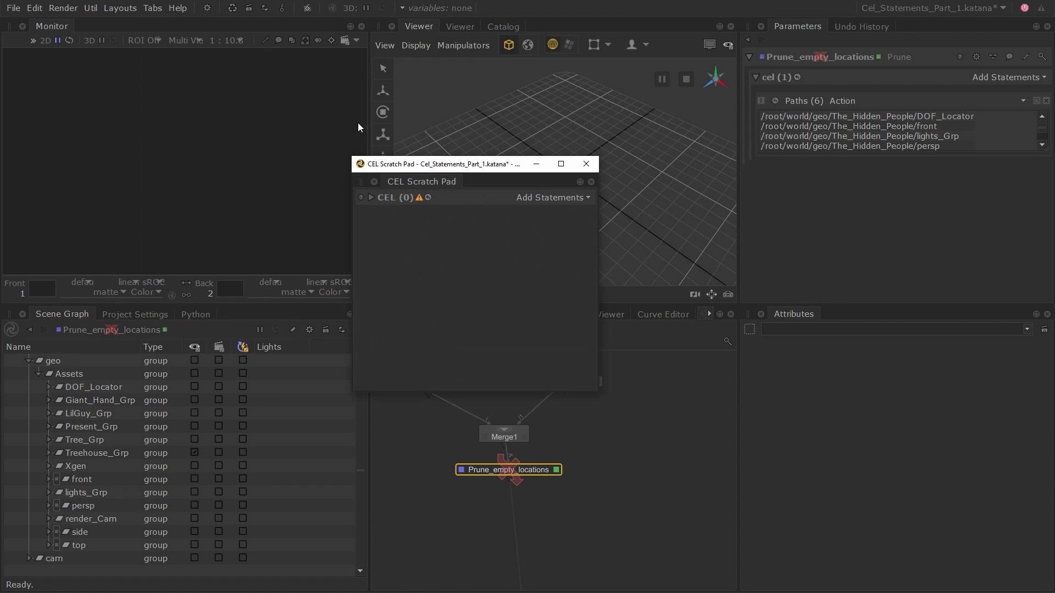
{"action": "mouse_move", "coordinate": [416, 186]}
{"action": "left_mouse_down"}
{"action": "mouse_move", "coordinate": [796, 365]}
{"action": "mouse_move", "coordinate": [869, 360]}
{"action": "mouse_move", "coordinate": [867, 351]}
{"action": "left_mouse_up"}
{"action": "left_click", "coordinate": [1008, 332]}
{"action": "left_click", "coordinate": [988, 369]}
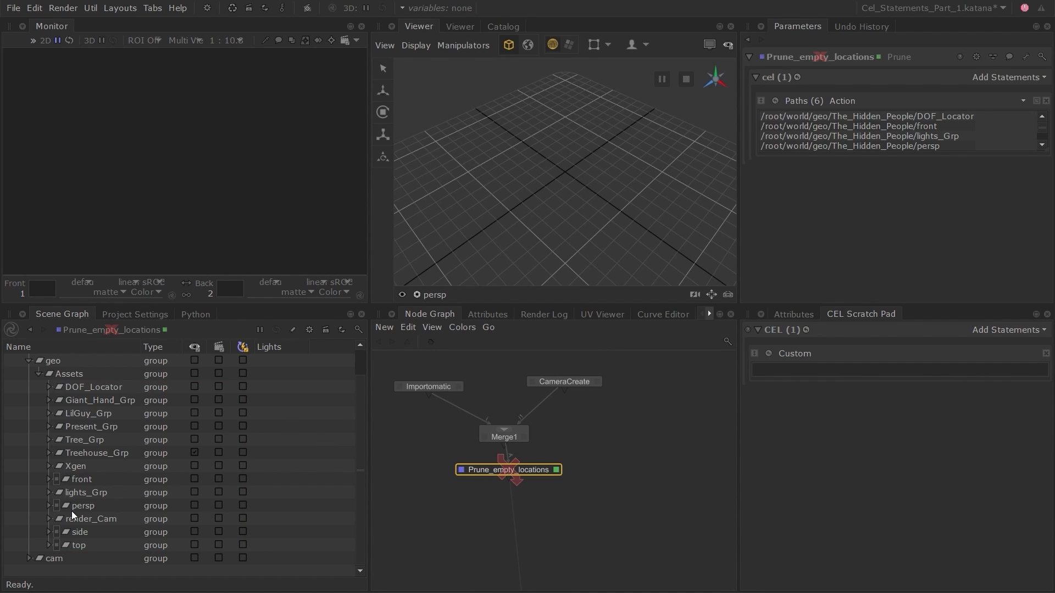
{"action": "left_click_drag", "start_coordinate": [81, 374], "coordinate": [783, 370]}
Step: Find and display the Assets statement's results, showing one location, then close them
{"action": "left_click", "coordinate": [769, 358]}
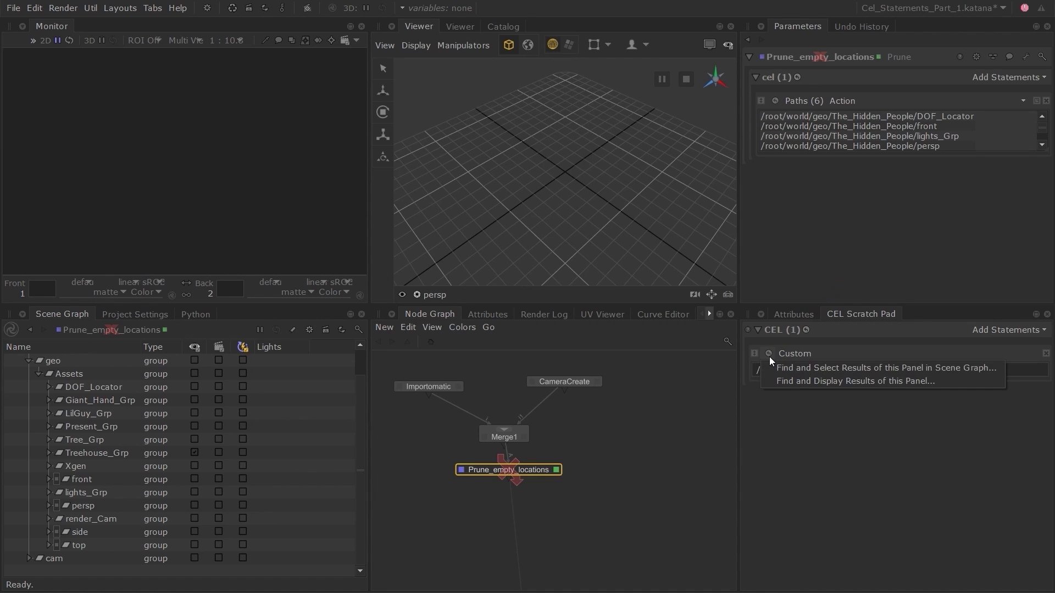
{"action": "left_click", "coordinate": [954, 381]}
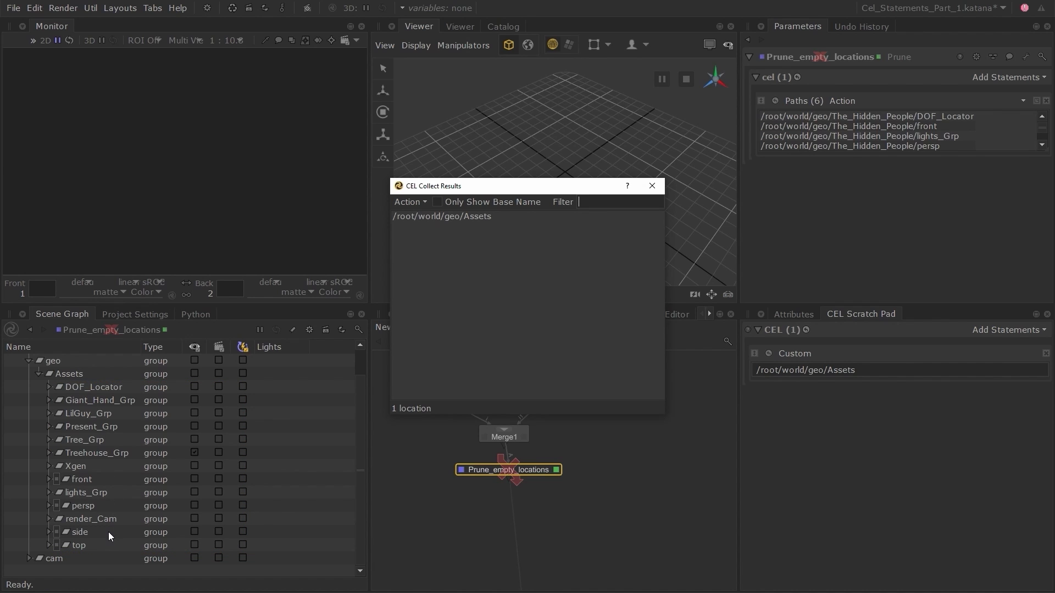
{"action": "left_click", "coordinate": [653, 187]}
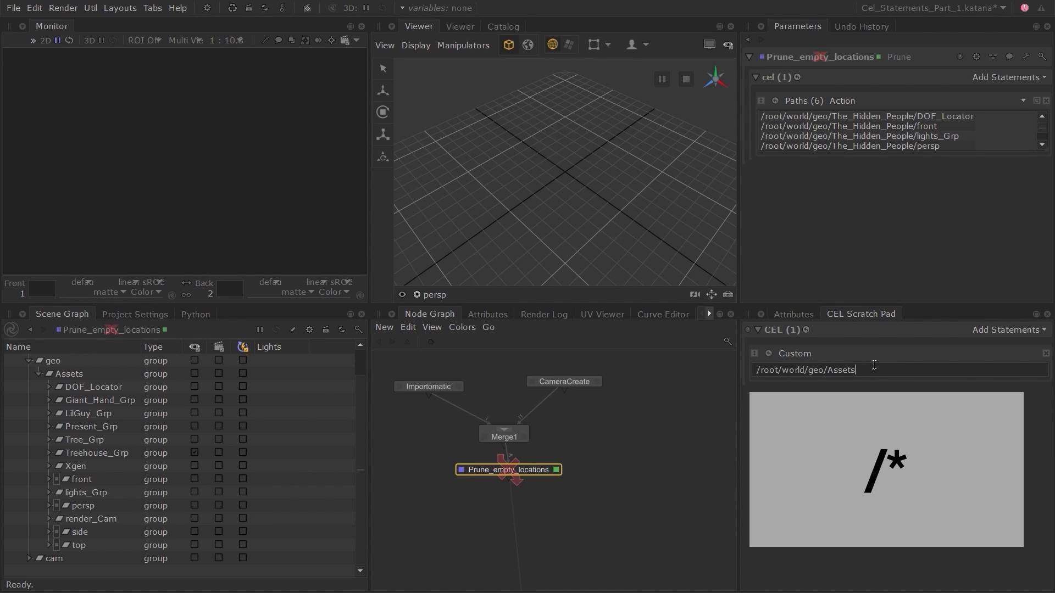
Step: Extend the statement to /root/world/geo/Assets/* and review its 13 matched locations
{"action": "type", "text": "/*"}
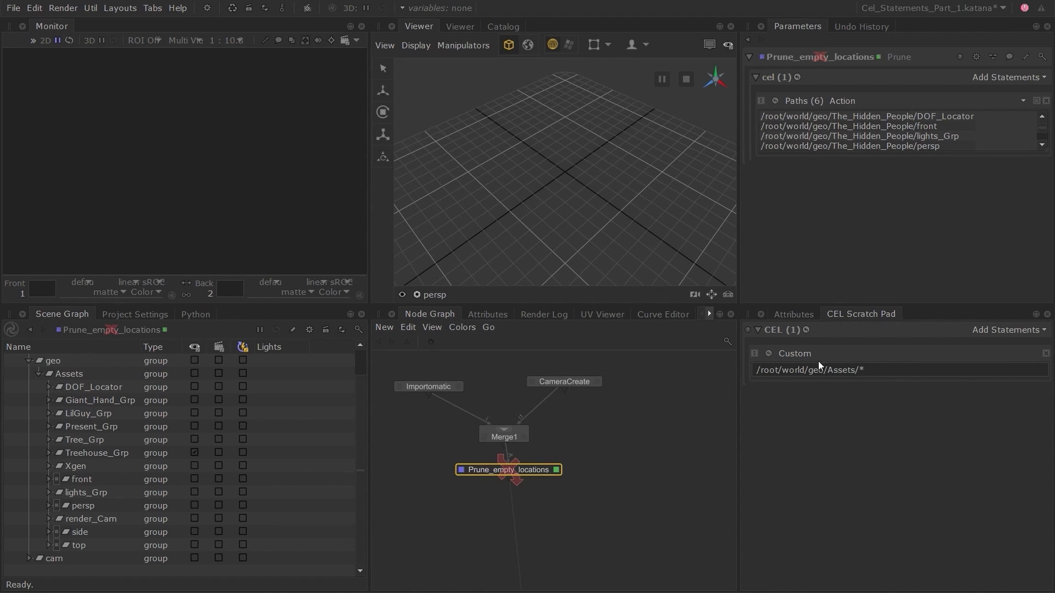
{"action": "left_click", "coordinate": [768, 354]}
{"action": "left_click", "coordinate": [935, 379]}
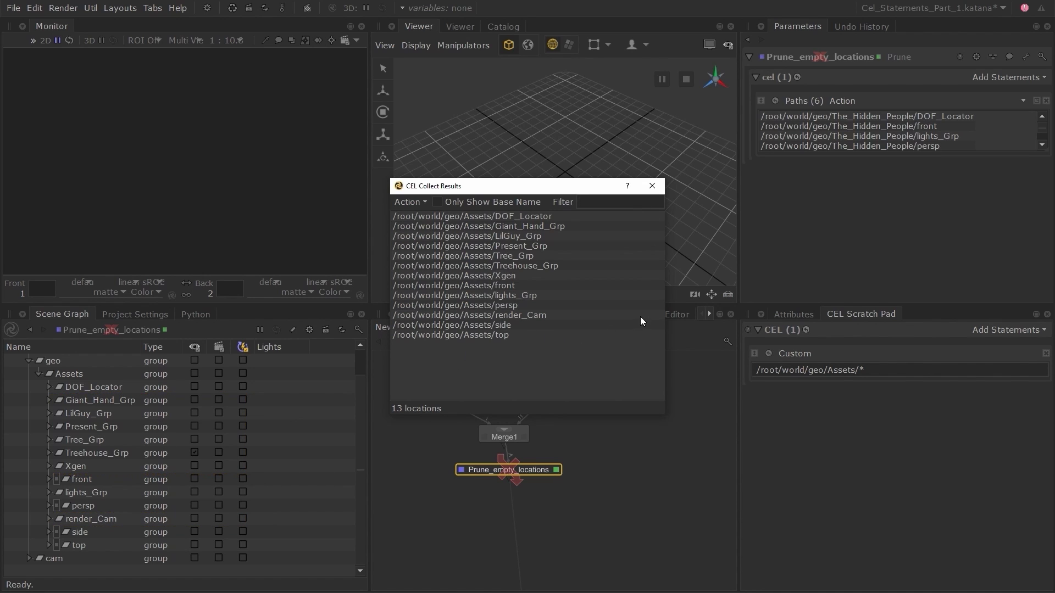
{"action": "left_click", "coordinate": [659, 188]}
Step: Add a second Custom statement reading /root/world/geo/Assets/*Grp
{"action": "left_click", "coordinate": [658, 187]}
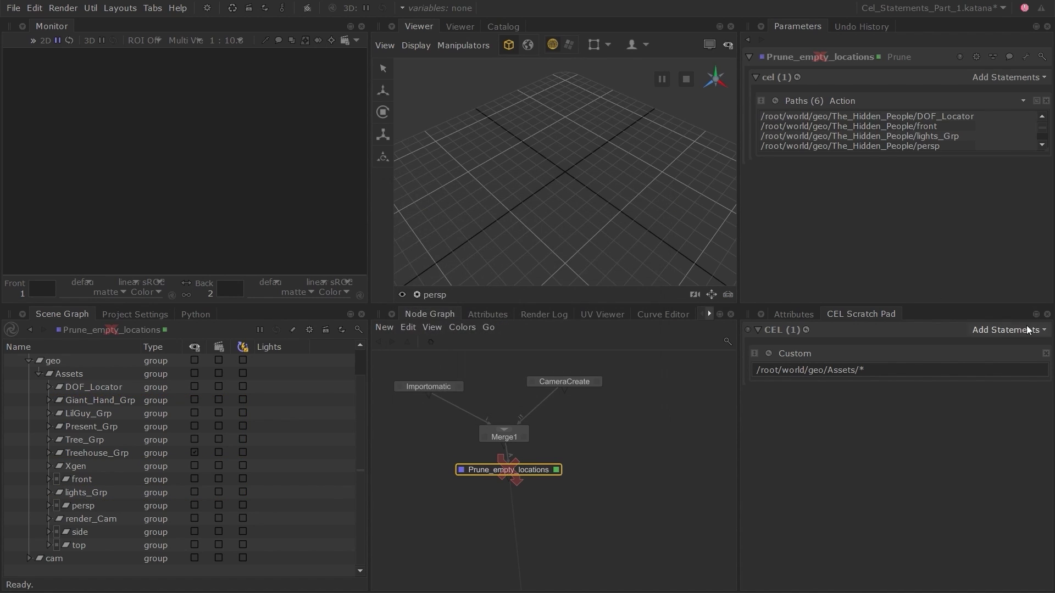
{"action": "left_click", "coordinate": [1029, 328]}
{"action": "left_click", "coordinate": [985, 373]}
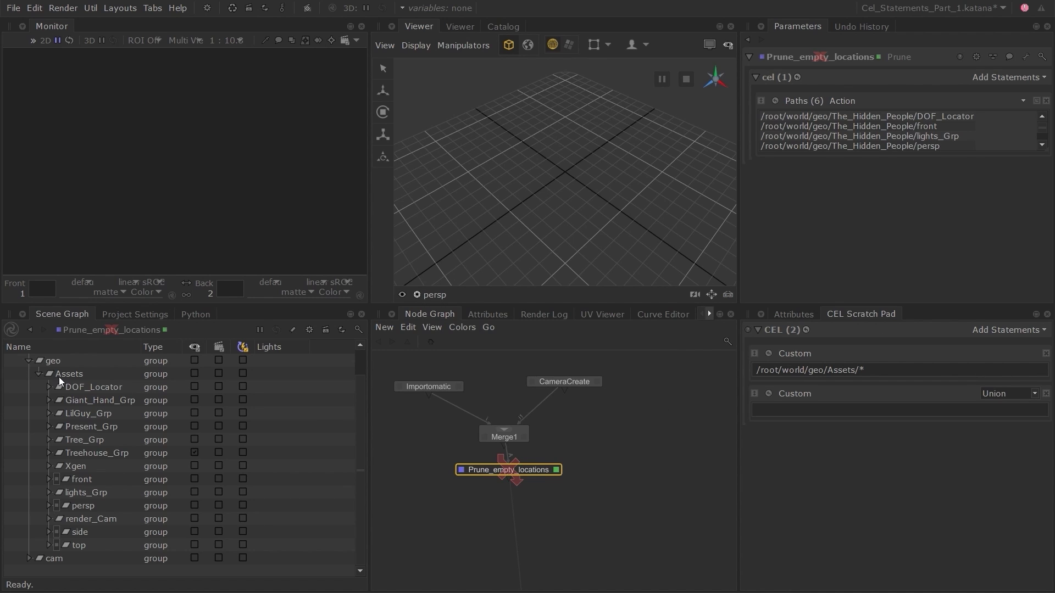
{"action": "left_click_drag", "start_coordinate": [61, 376], "coordinate": [874, 411]}
{"action": "left_click", "coordinate": [875, 411]}
{"action": "type", "text": "/root/world/geo/Assets/"}
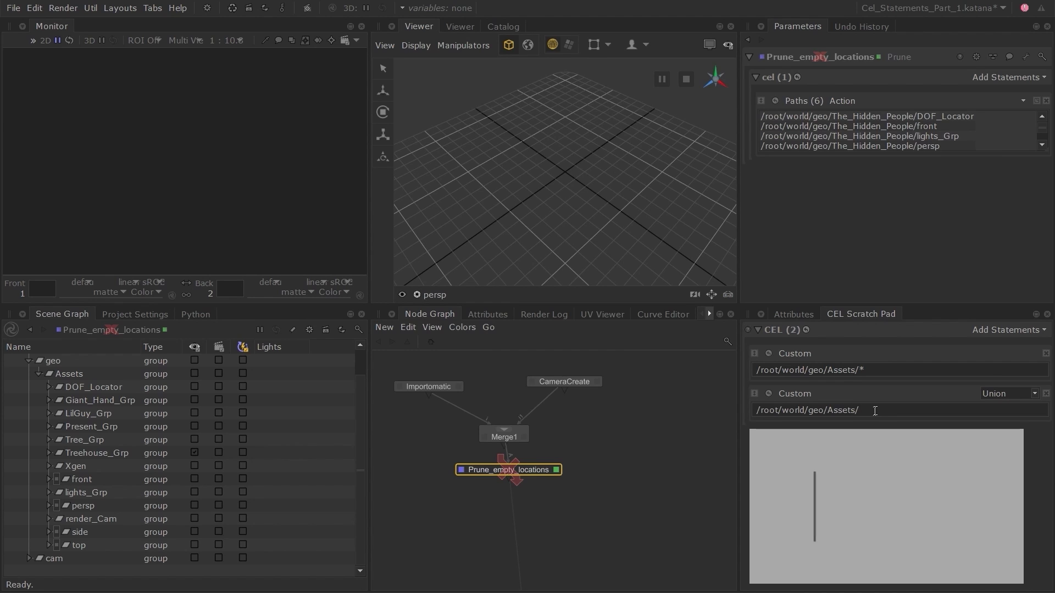
{"action": "type", "text": "*"}
{"action": "type", "text": "G"}
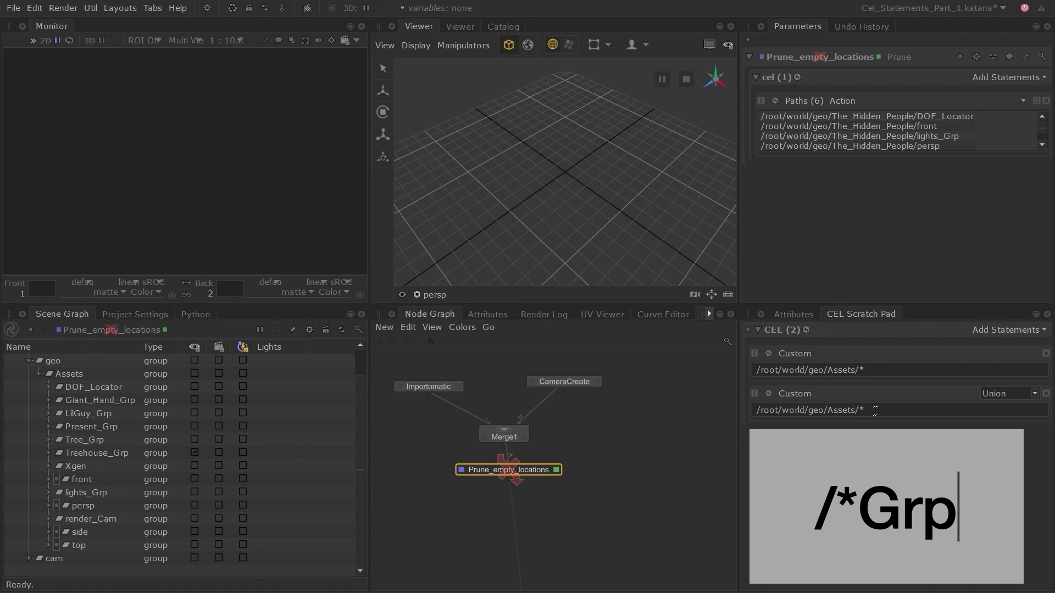
{"action": "type", "text": "rp"}
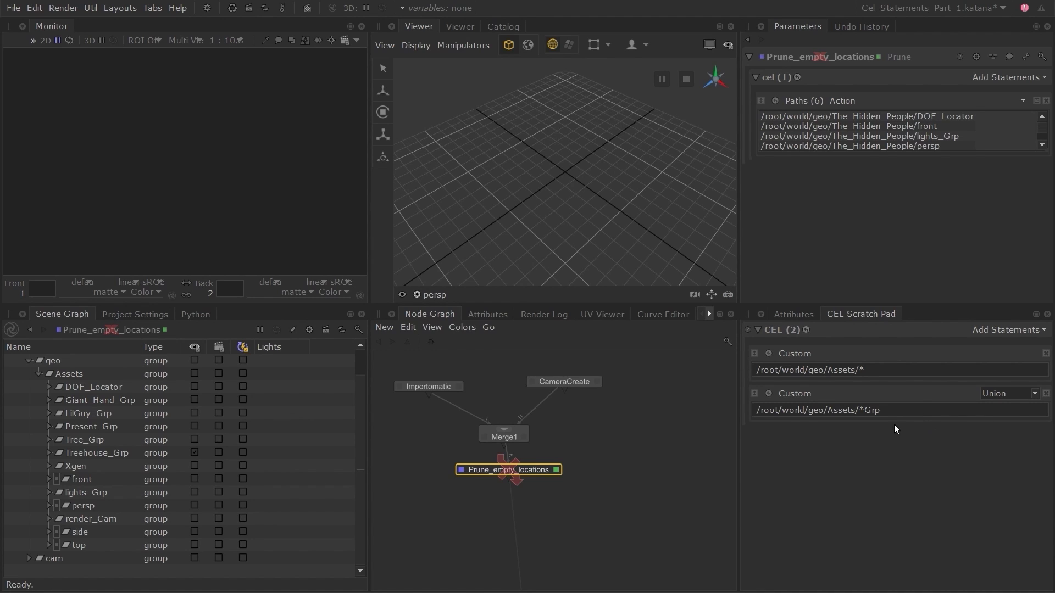
Step: Display the second statement's six matching Grp locations, then close the results
{"action": "left_click", "coordinate": [768, 393]}
{"action": "left_click", "coordinate": [806, 423]}
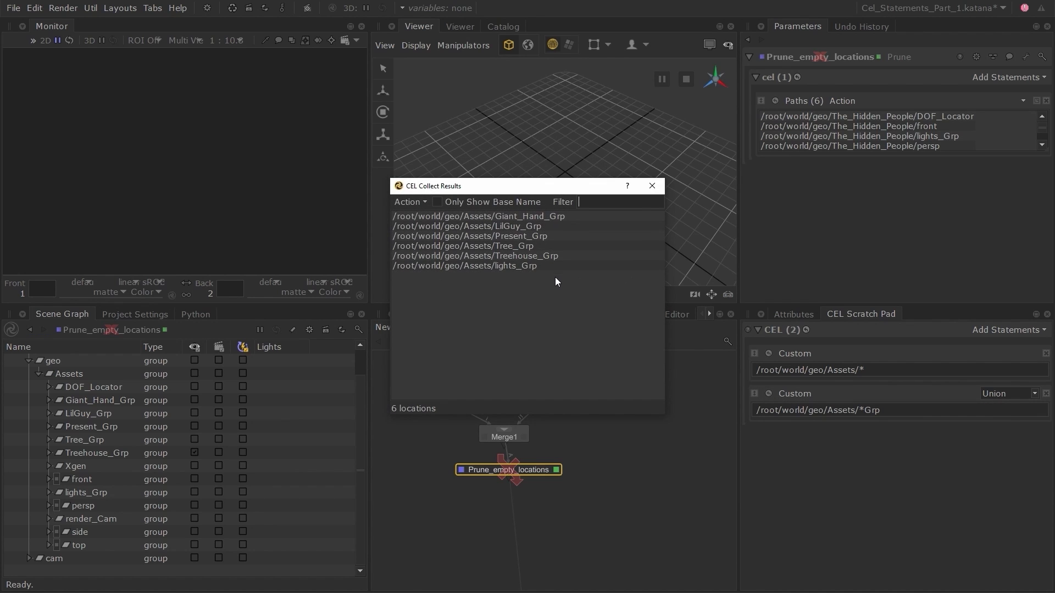
{"action": "left_click", "coordinate": [653, 187]}
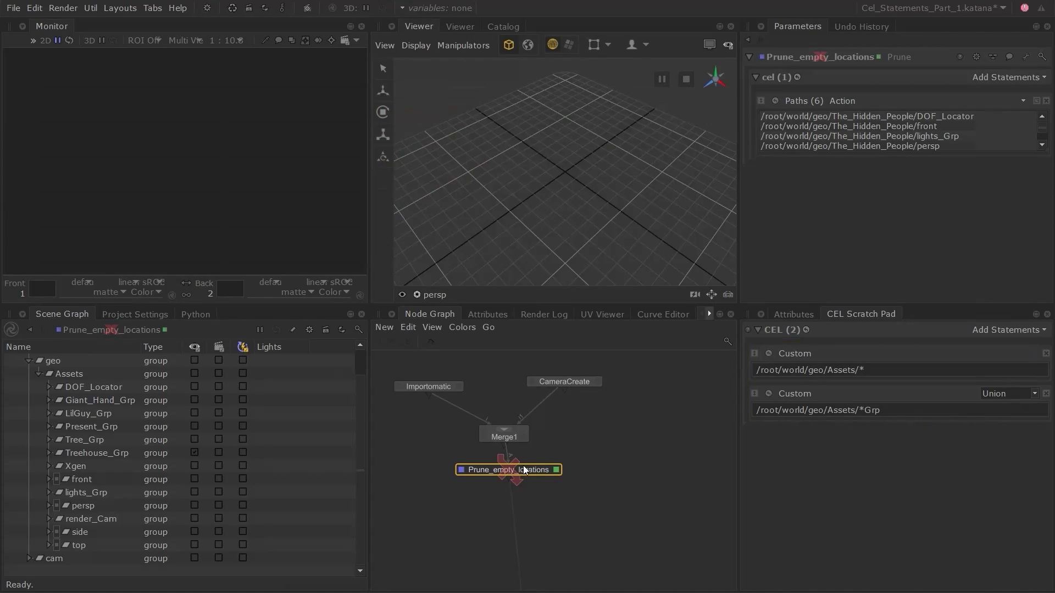
Step: Show the 13-location and six-location results of both statements side by side
{"action": "left_click", "coordinate": [771, 355]}
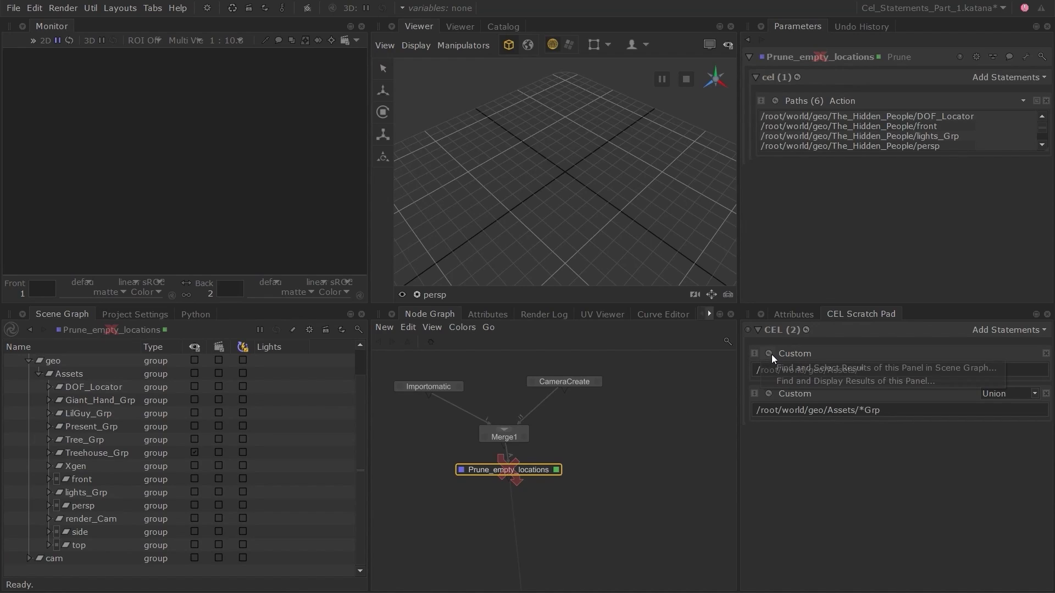
{"action": "left_click", "coordinate": [809, 378]}
{"action": "left_click_drag", "start_coordinate": [555, 191], "coordinate": [331, 199]}
{"action": "left_click", "coordinate": [768, 394]}
{"action": "left_click", "coordinate": [797, 423]}
{"action": "mouse_move", "coordinate": [537, 193]}
{"action": "left_mouse_down"}
{"action": "mouse_move", "coordinate": [602, 201]}
{"action": "mouse_move", "coordinate": [588, 194]}
{"action": "left_mouse_up"}
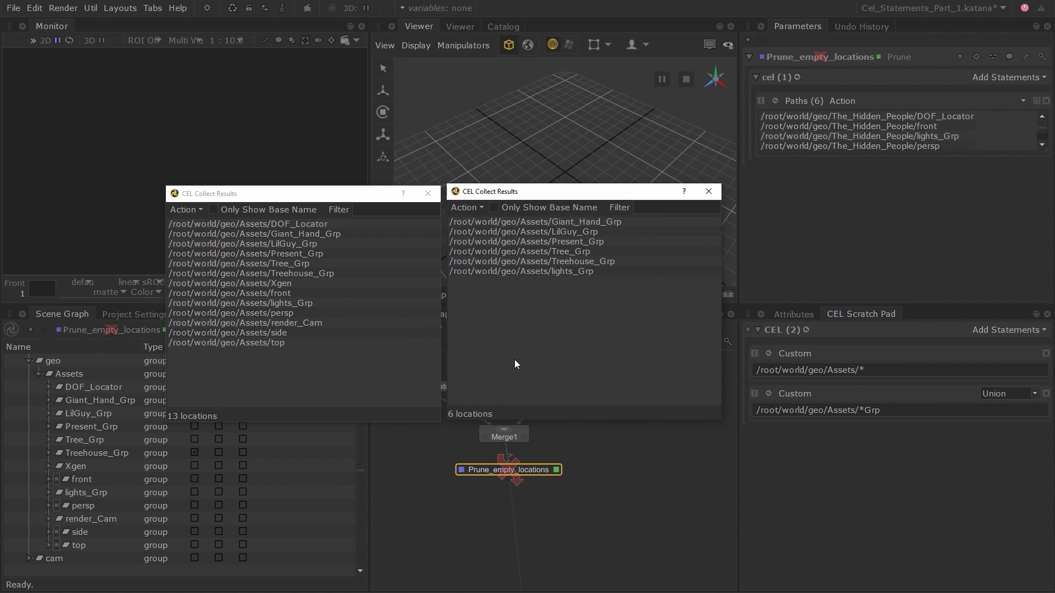
{"action": "left_click", "coordinate": [944, 408]}
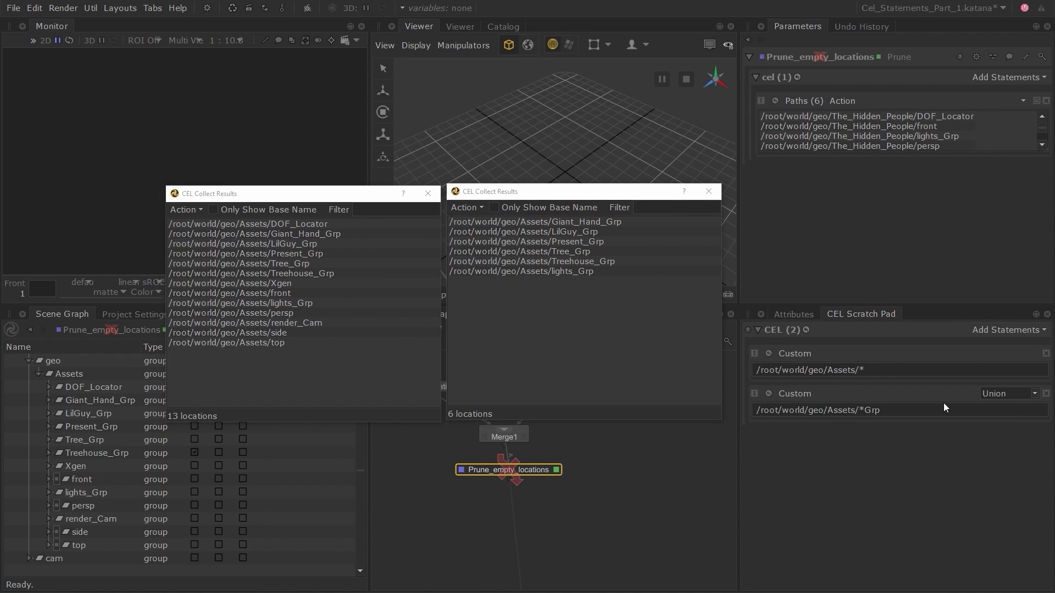
Step: Set the second statement's operation to Intersect and close both results listings
{"action": "left_click", "coordinate": [1020, 392]}
{"action": "left_click", "coordinate": [1017, 426]}
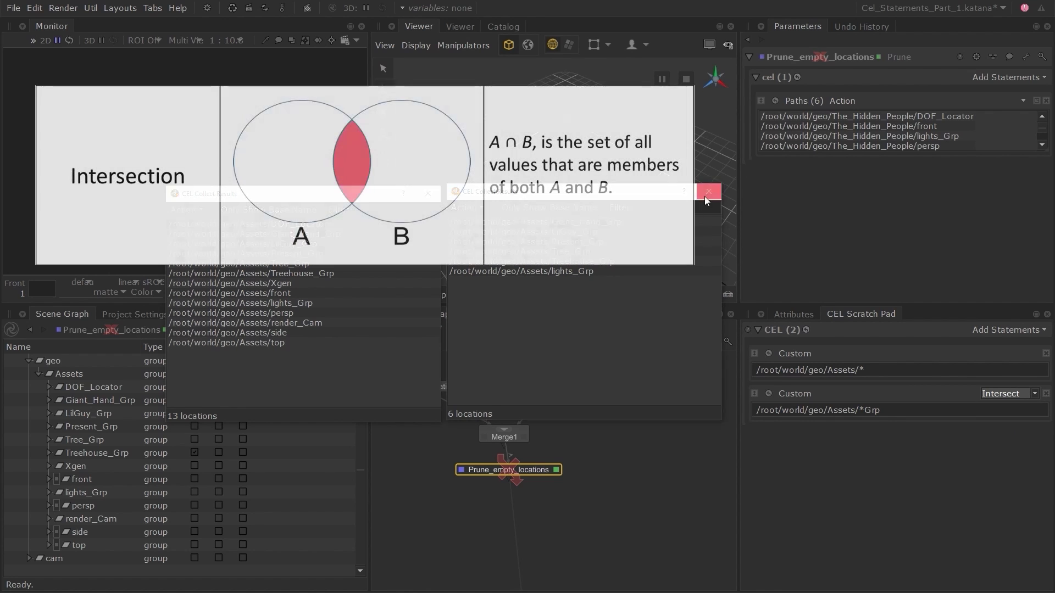
{"action": "left_click", "coordinate": [708, 191]}
{"action": "left_click", "coordinate": [428, 193]}
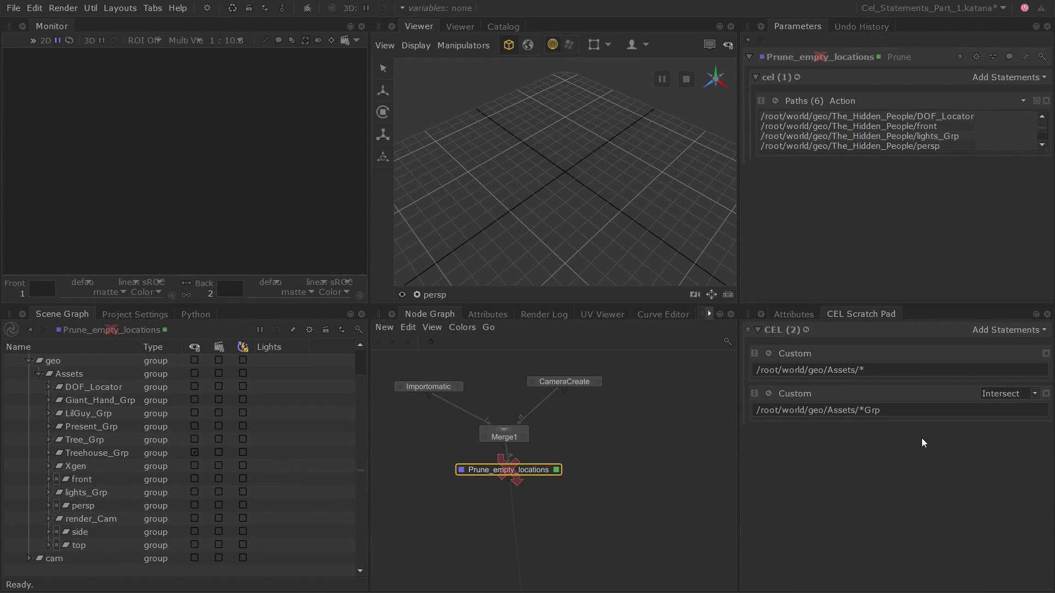
Step: Display the six locations matched by the intersected statements, then close the results listing
{"action": "left_click", "coordinate": [806, 329]}
{"action": "left_click", "coordinate": [924, 359]}
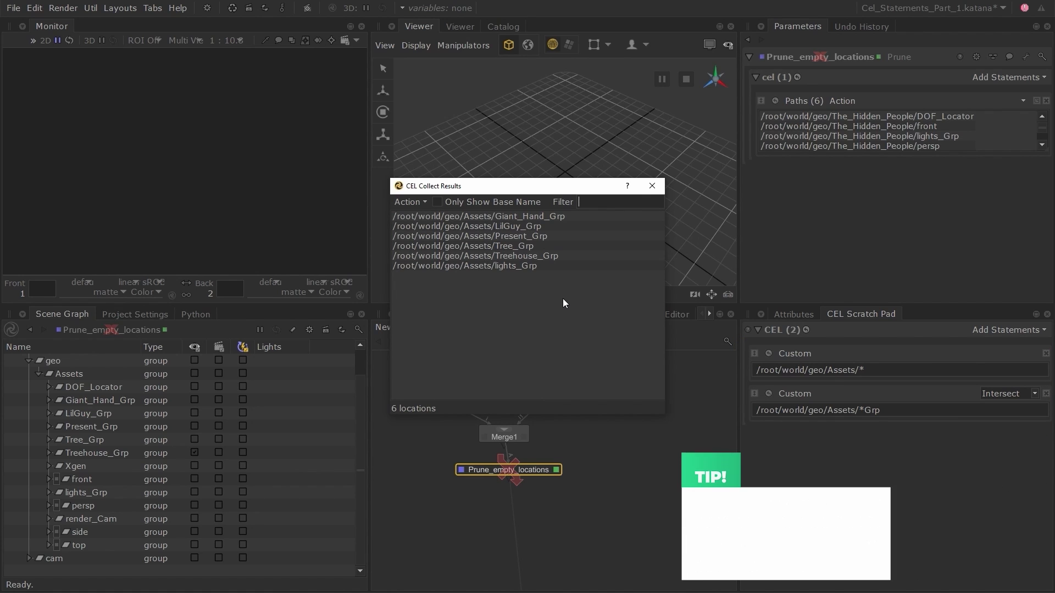
{"action": "left_click", "coordinate": [653, 186]}
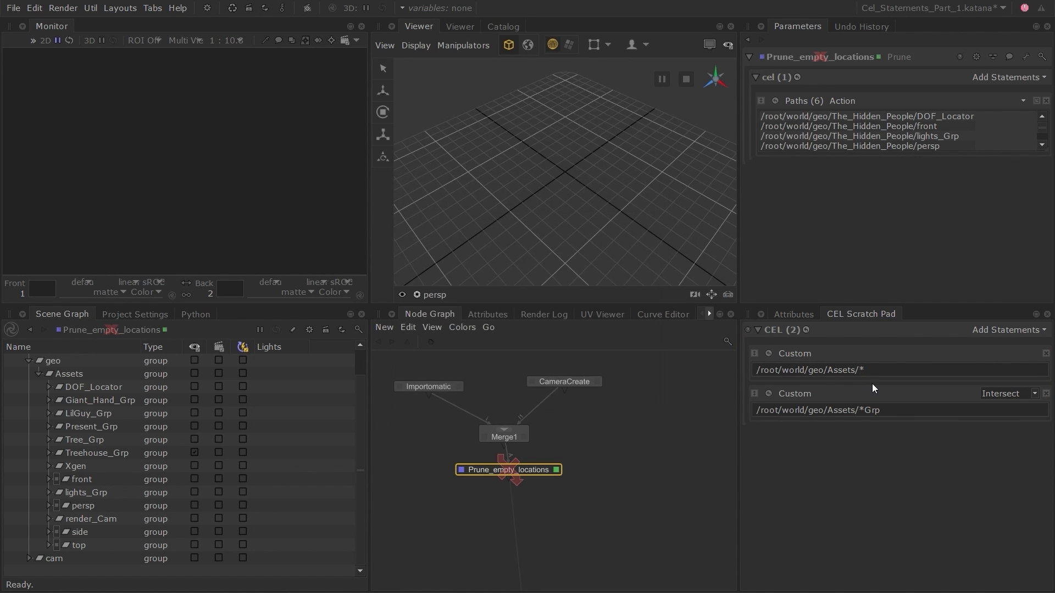
Step: Add a third Custom statement for /root/world/geo/Assets/lights_Grp and set its operation to Difference
{"action": "left_click", "coordinate": [1009, 330]}
{"action": "left_click", "coordinate": [986, 364]}
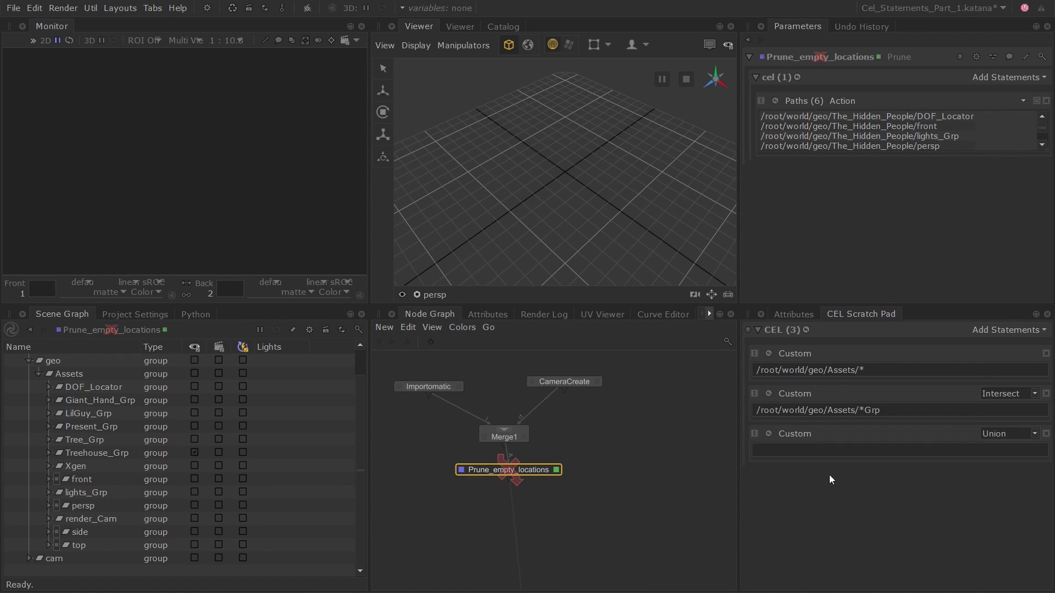
{"action": "left_click_drag", "start_coordinate": [94, 494], "coordinate": [864, 447]}
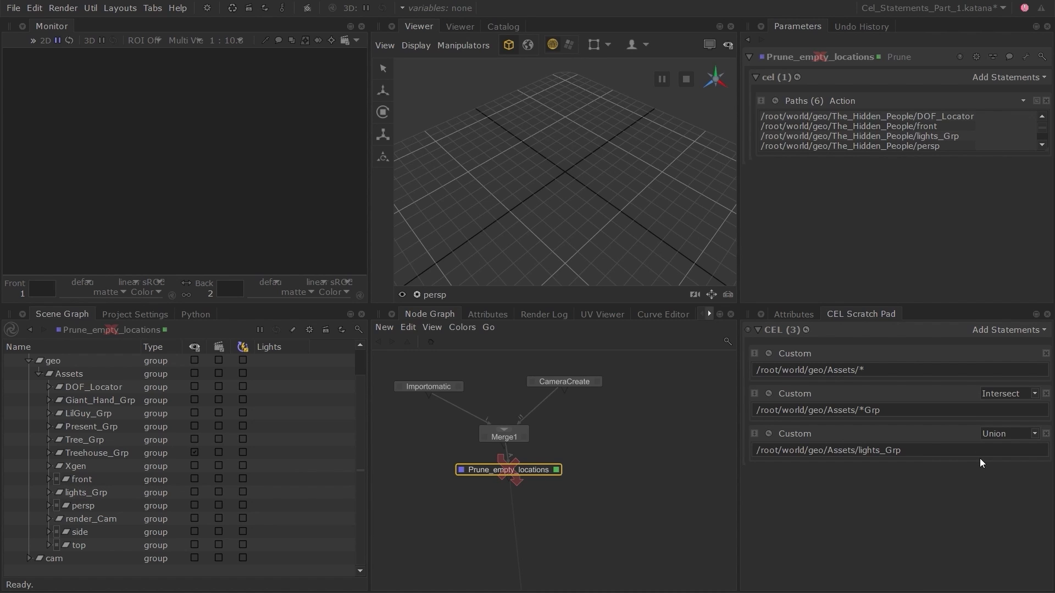
{"action": "left_click", "coordinate": [1015, 434]}
{"action": "left_click", "coordinate": [1005, 457]}
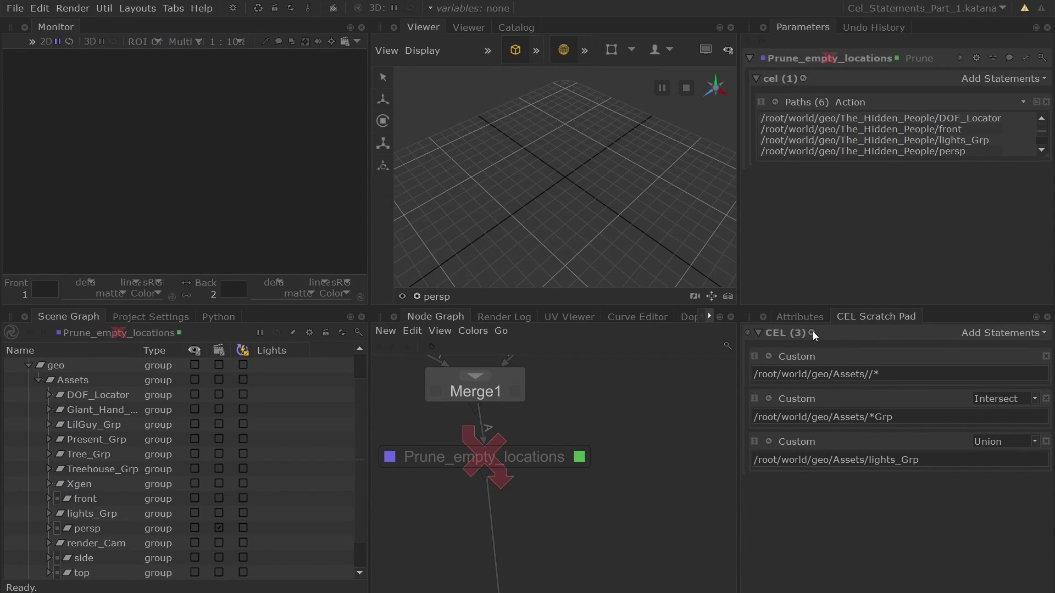
Step: Confirm the three statements match five Grp locations excluding lights_Grp, then start adding a fourth statement
{"action": "left_click", "coordinate": [812, 333]}
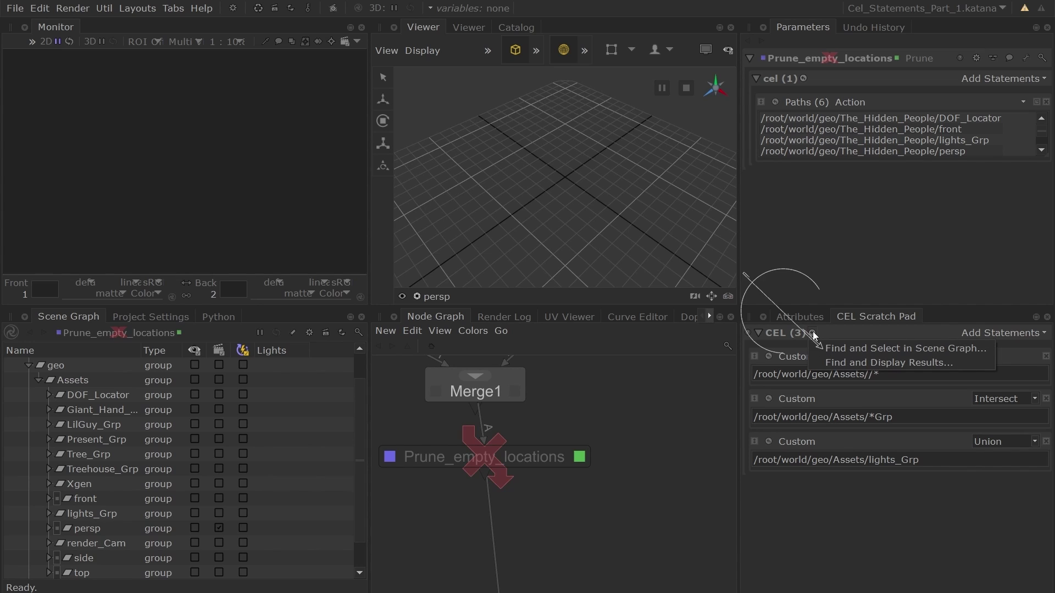
{"action": "left_click", "coordinate": [858, 349]}
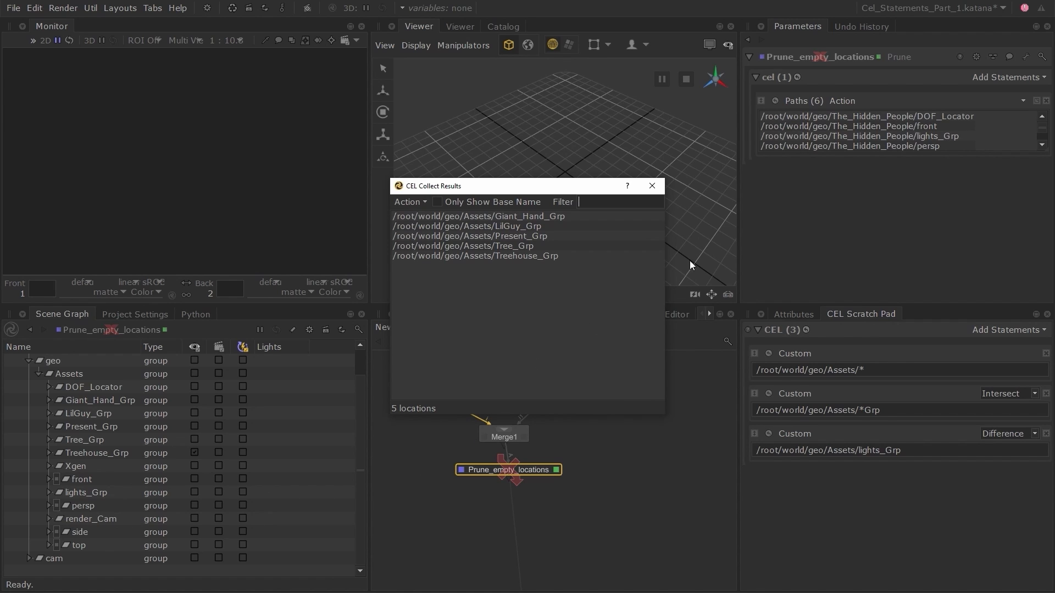
{"action": "left_click", "coordinate": [654, 190]}
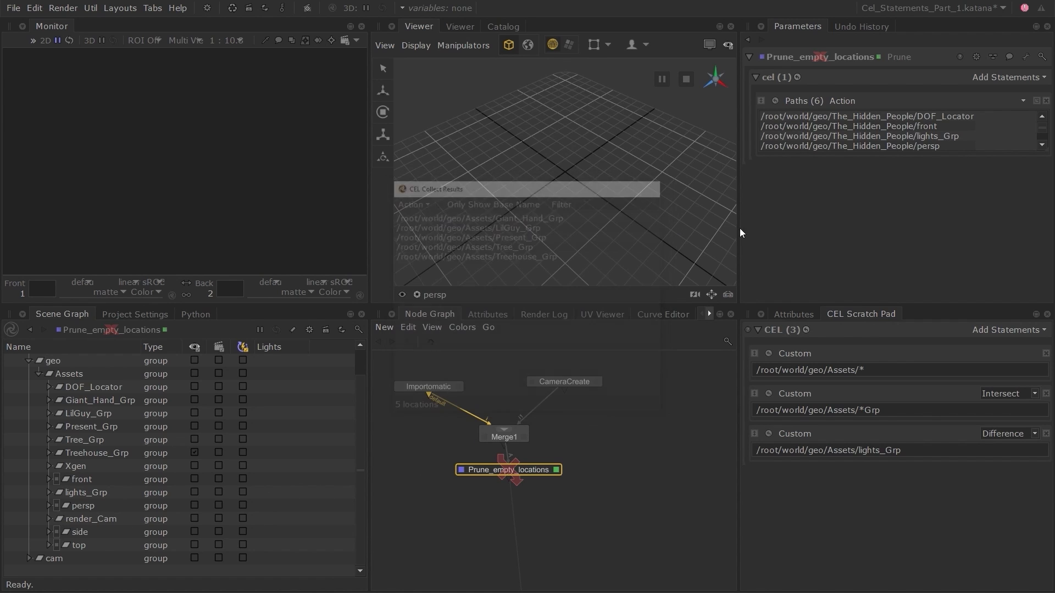
{"action": "left_click", "coordinate": [1010, 330]}
Step: Add a fourth Custom statement holding the Assets/Xgen and Assets/render_Cam paths joined by '+'
{"action": "left_click", "coordinate": [949, 371]}
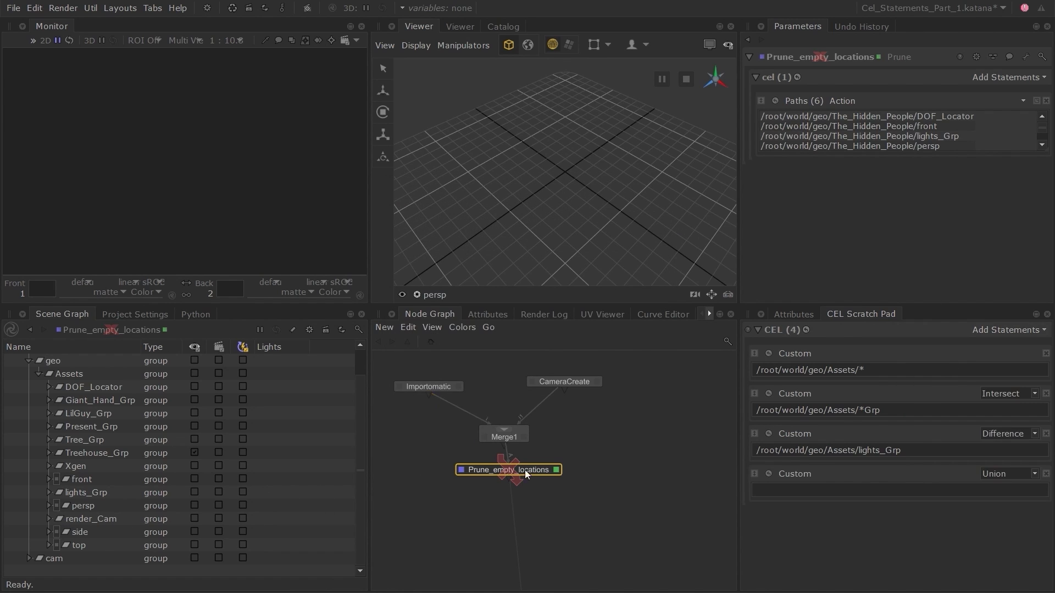
{"action": "left_click_drag", "start_coordinate": [84, 470], "coordinate": [800, 489]}
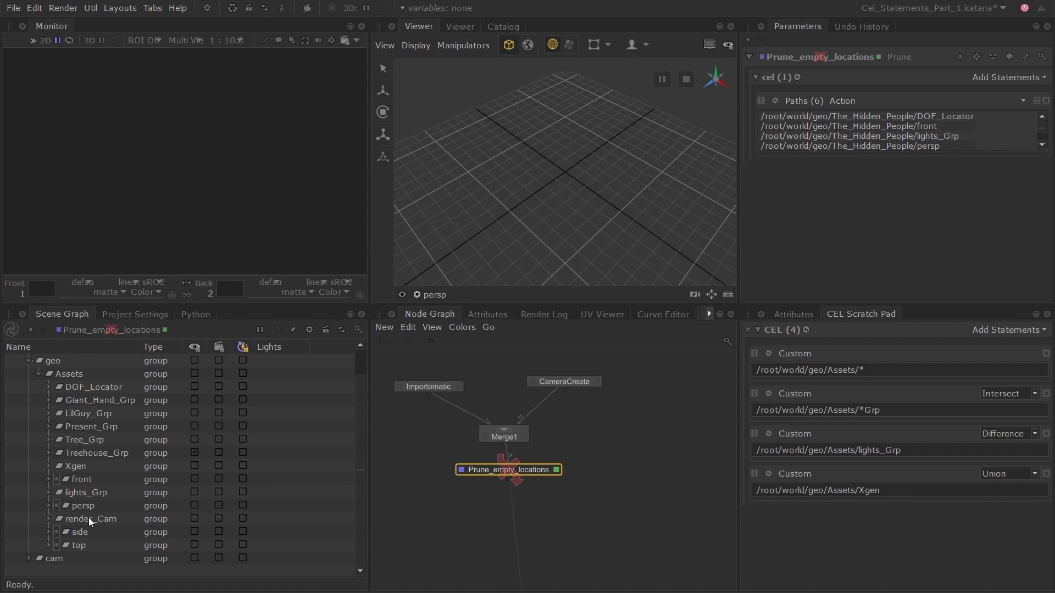
{"action": "left_click_drag", "start_coordinate": [88, 517], "coordinate": [922, 486]}
{"action": "left_click", "coordinate": [884, 490]}
{"action": "type", "text": "+"}
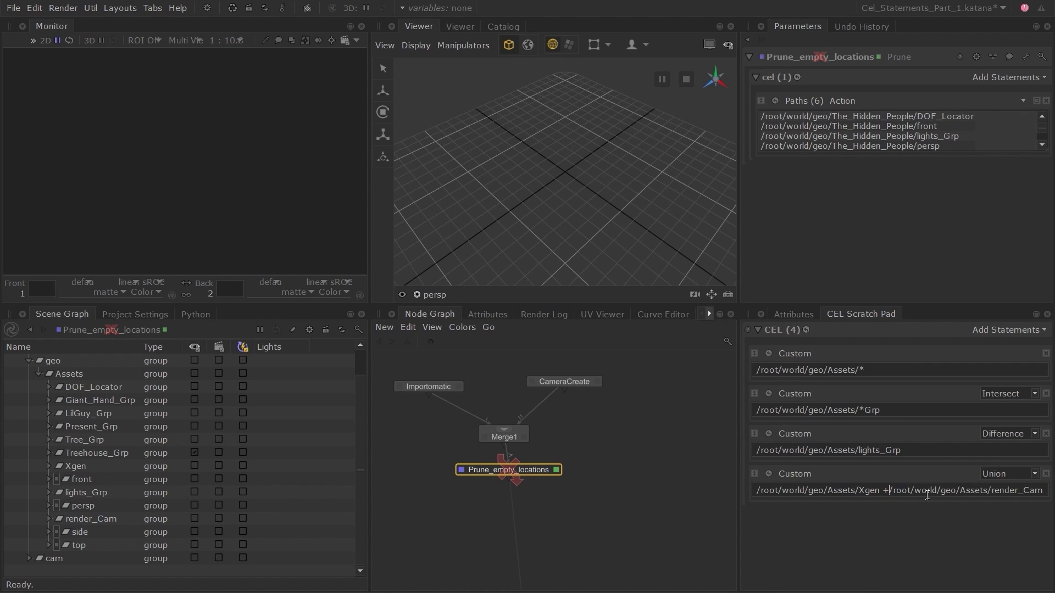